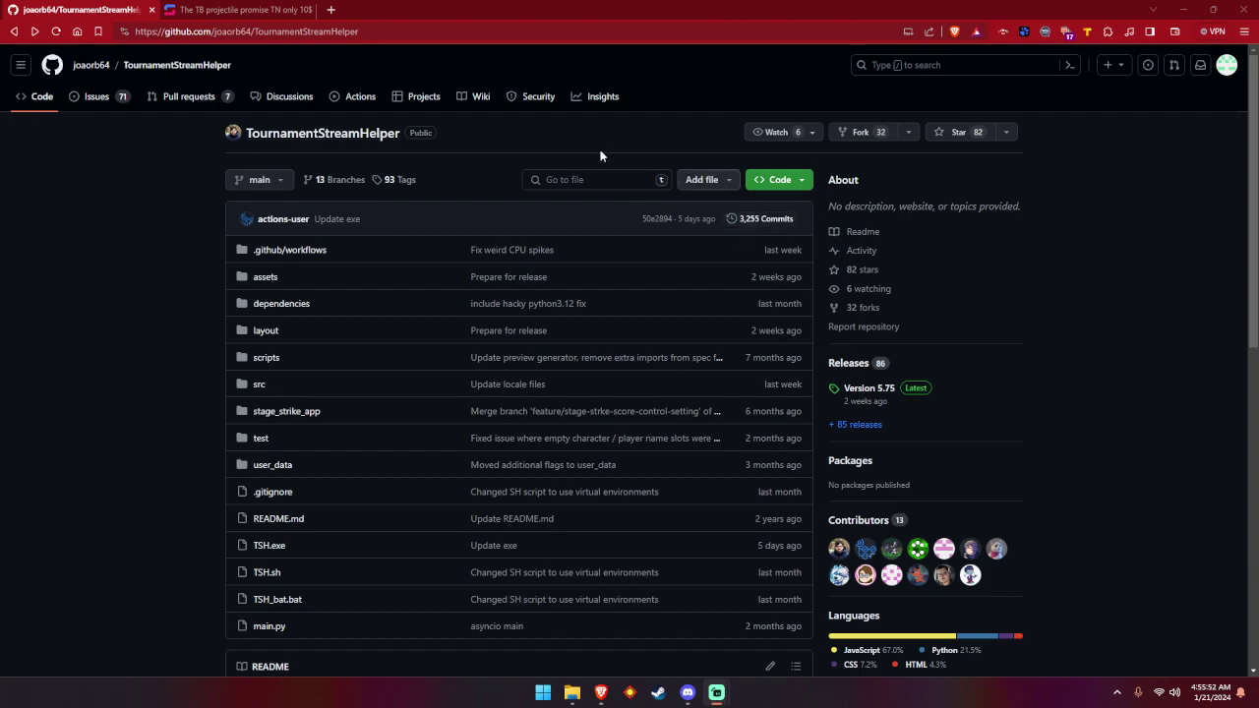
Check the TournamentStreamHelper GitHub repository's Code dropdown and its Download ZIP option
click(344, 31)
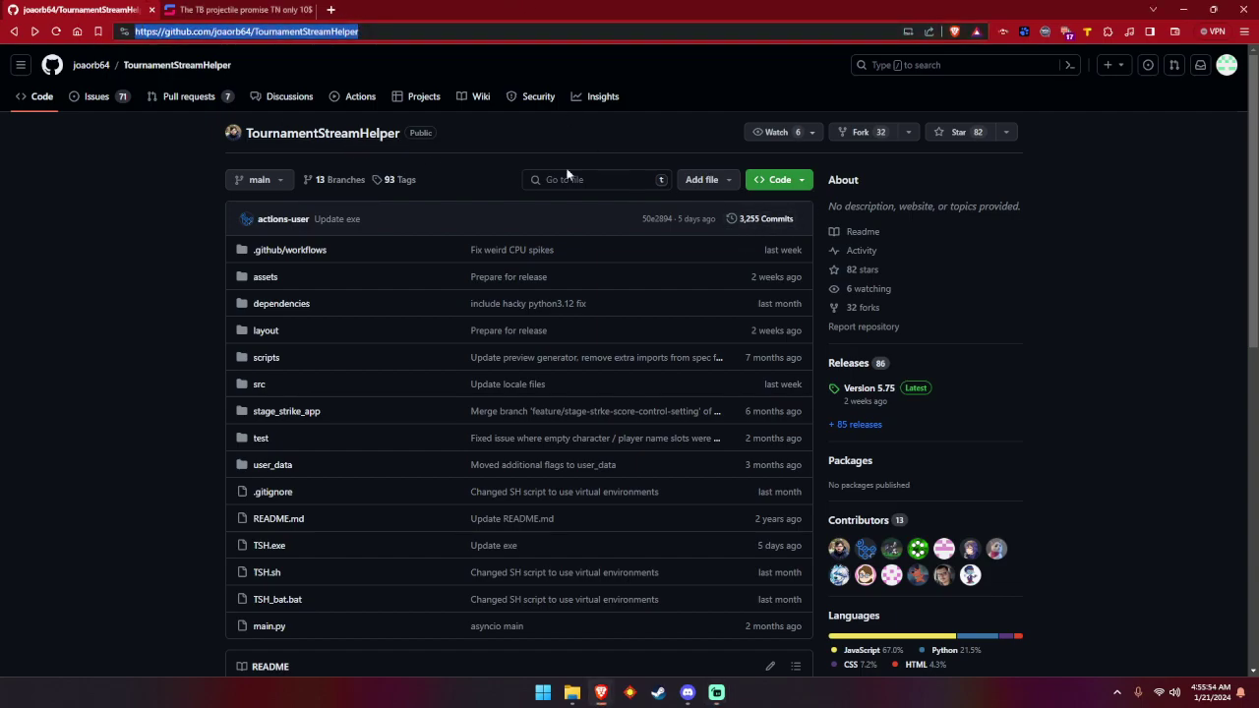
click(785, 182)
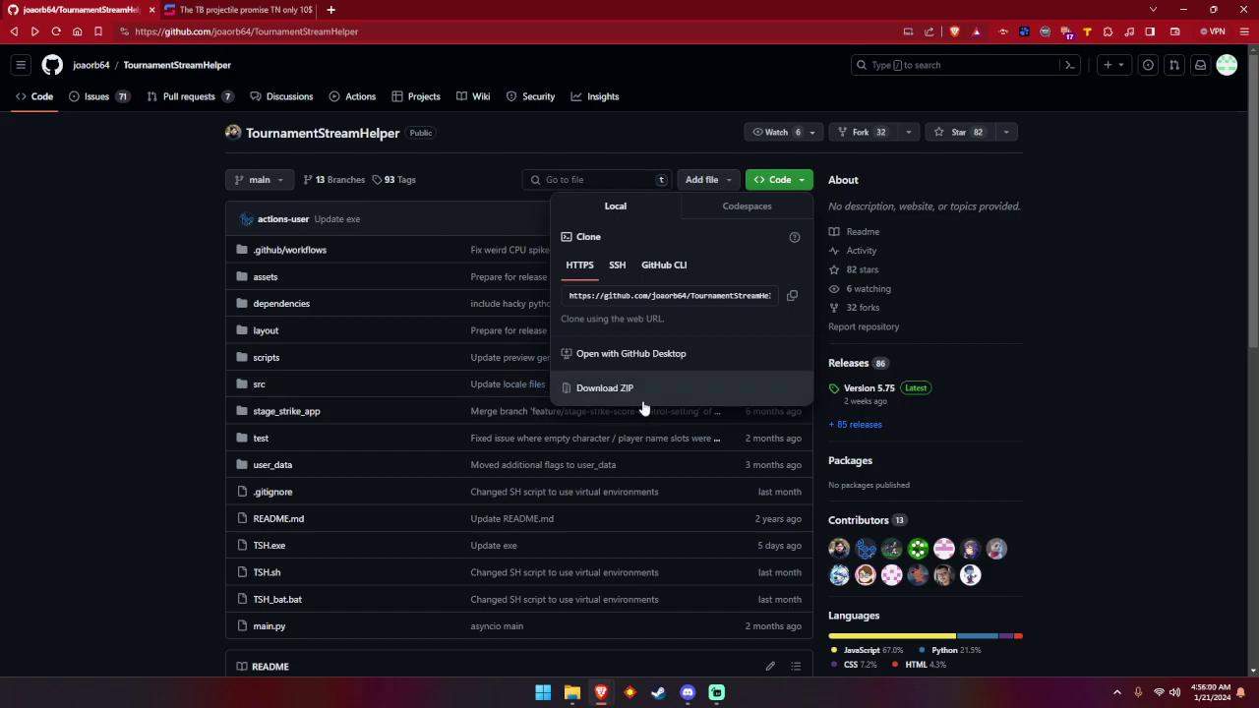
click(1067, 295)
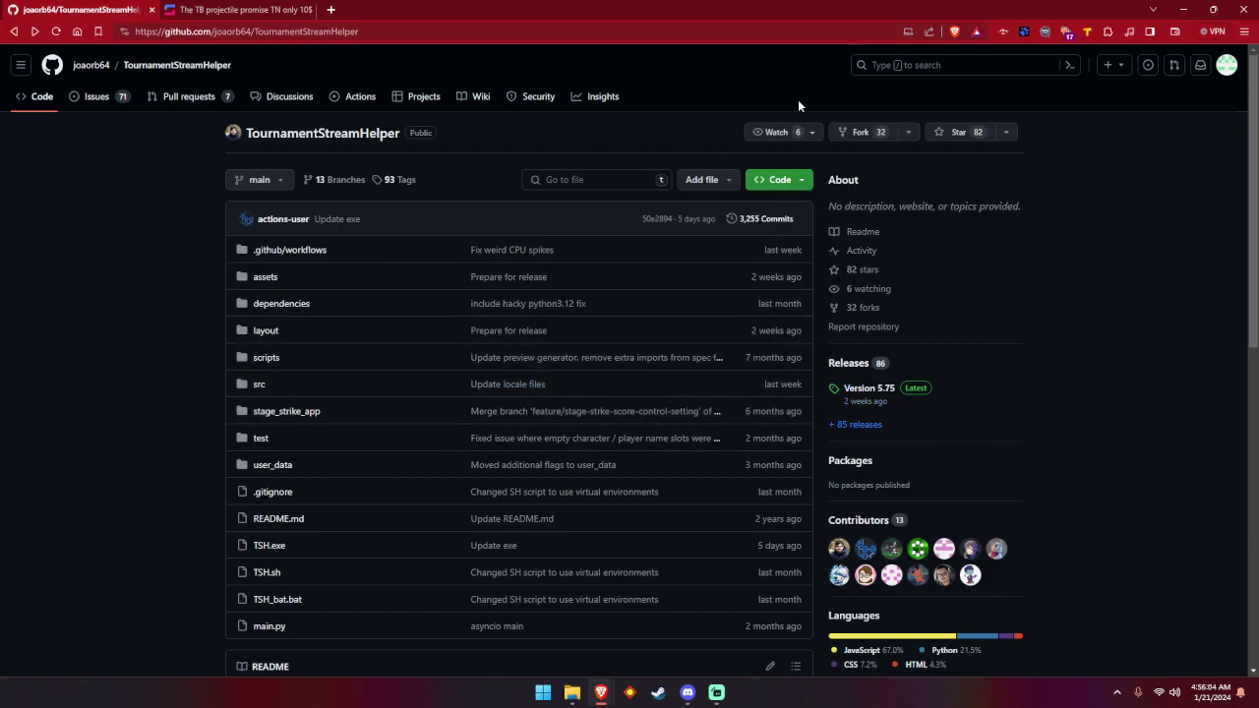
Minimize the browser and open the TournamentStreamHelper-5.75 desktop folder, maximized
click(1187, 9)
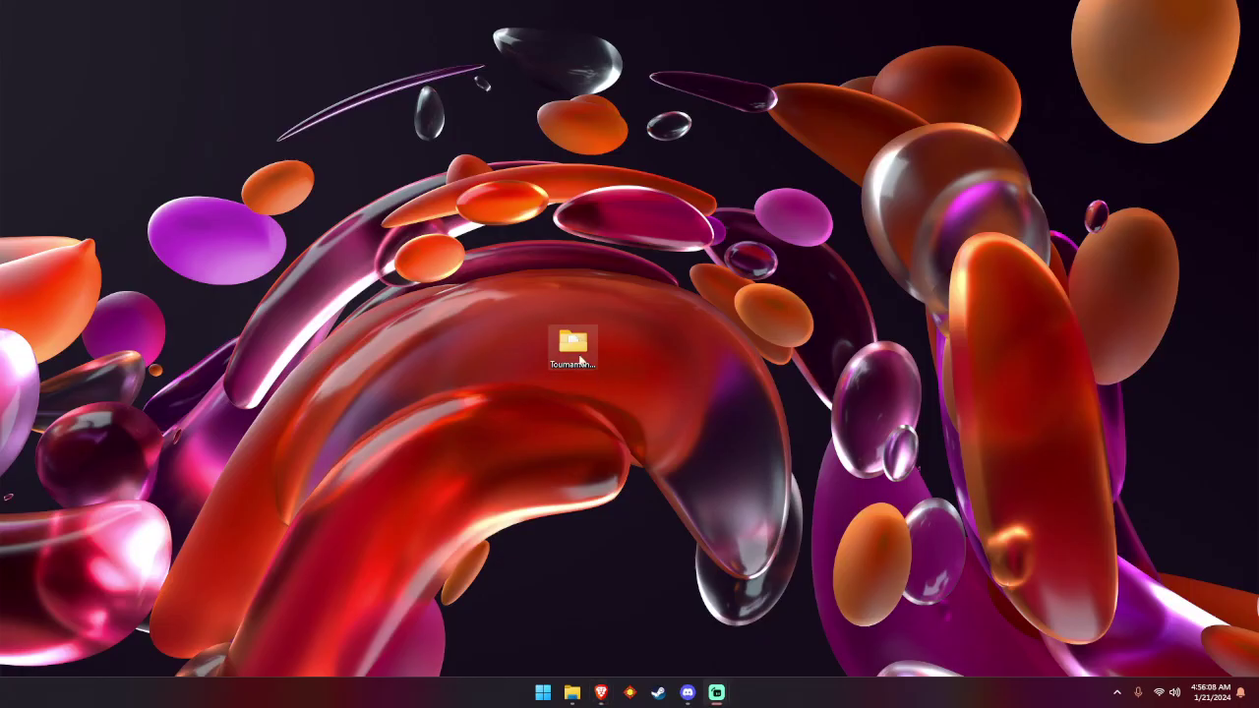
click(582, 353)
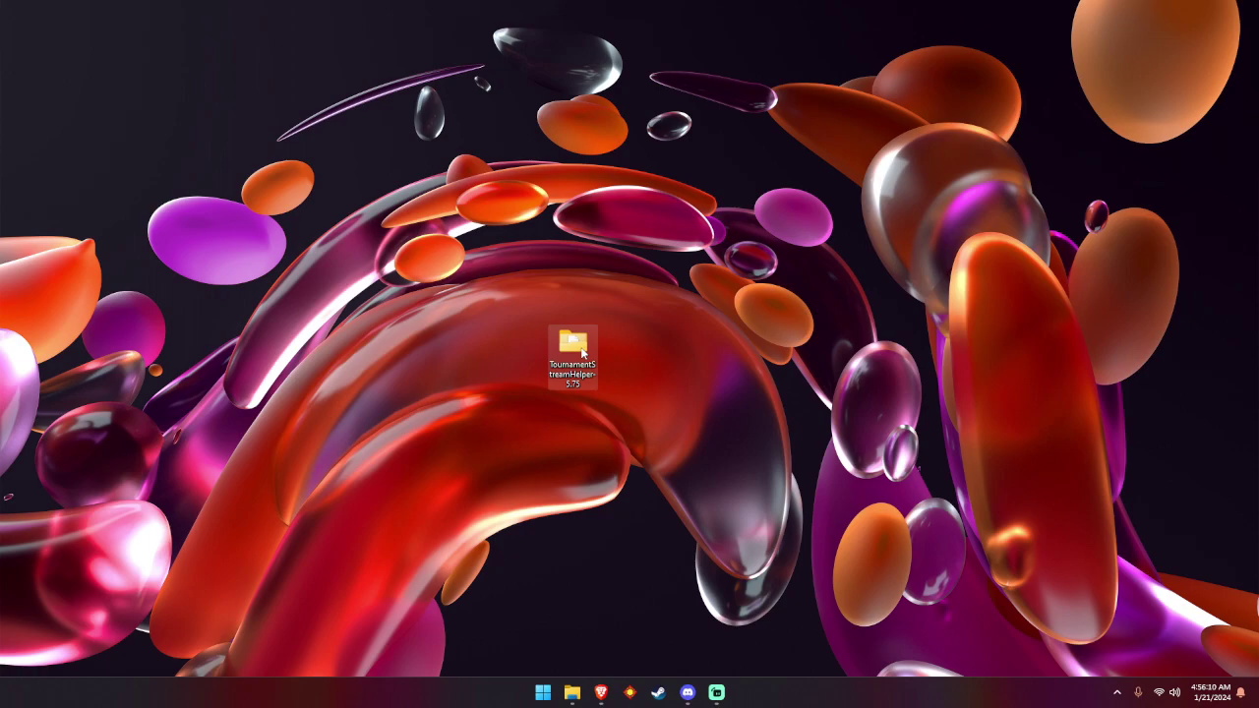
double_click(583, 353)
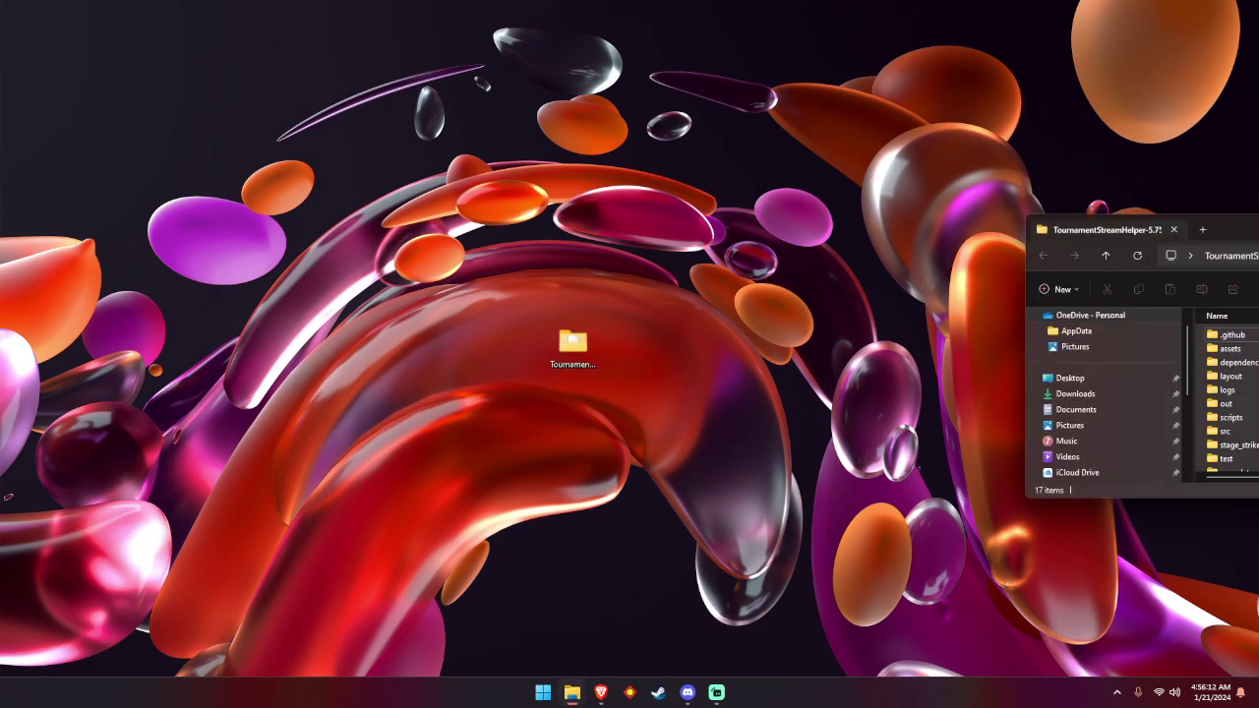
drag(1230, 229, 602, 5)
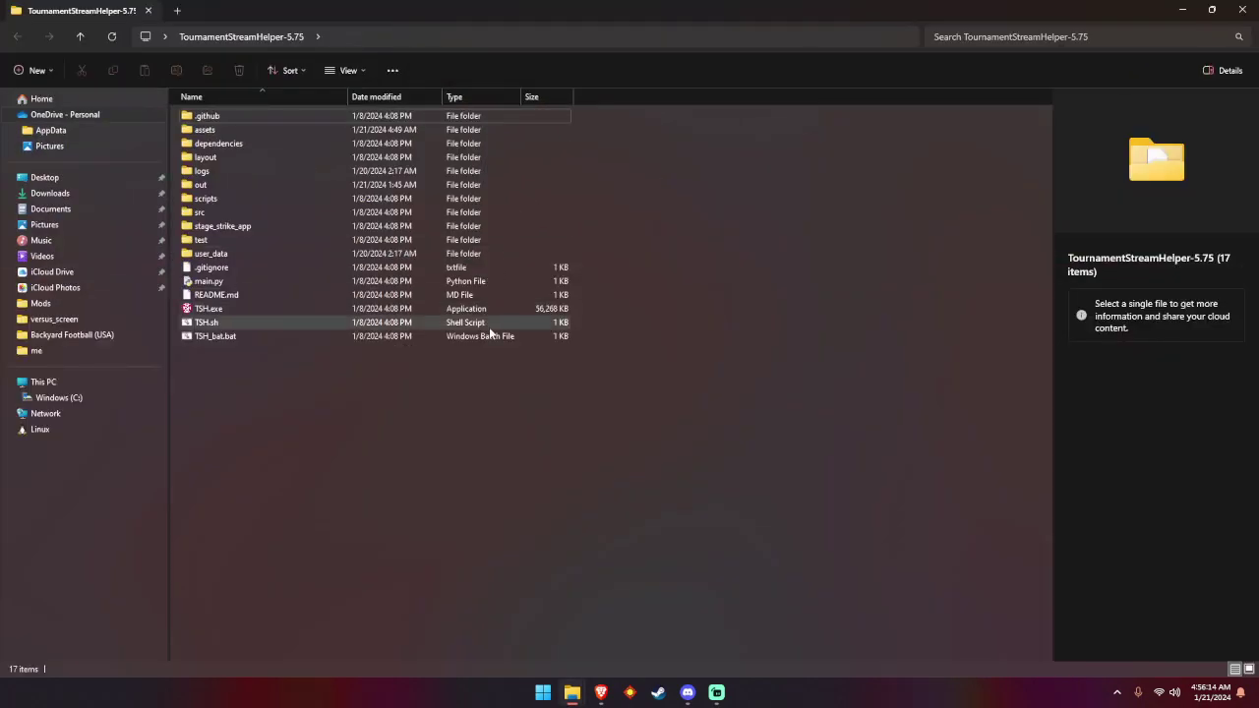
Launch TSH.exe and maximize the TournamentStreamHelper window
click(264, 313)
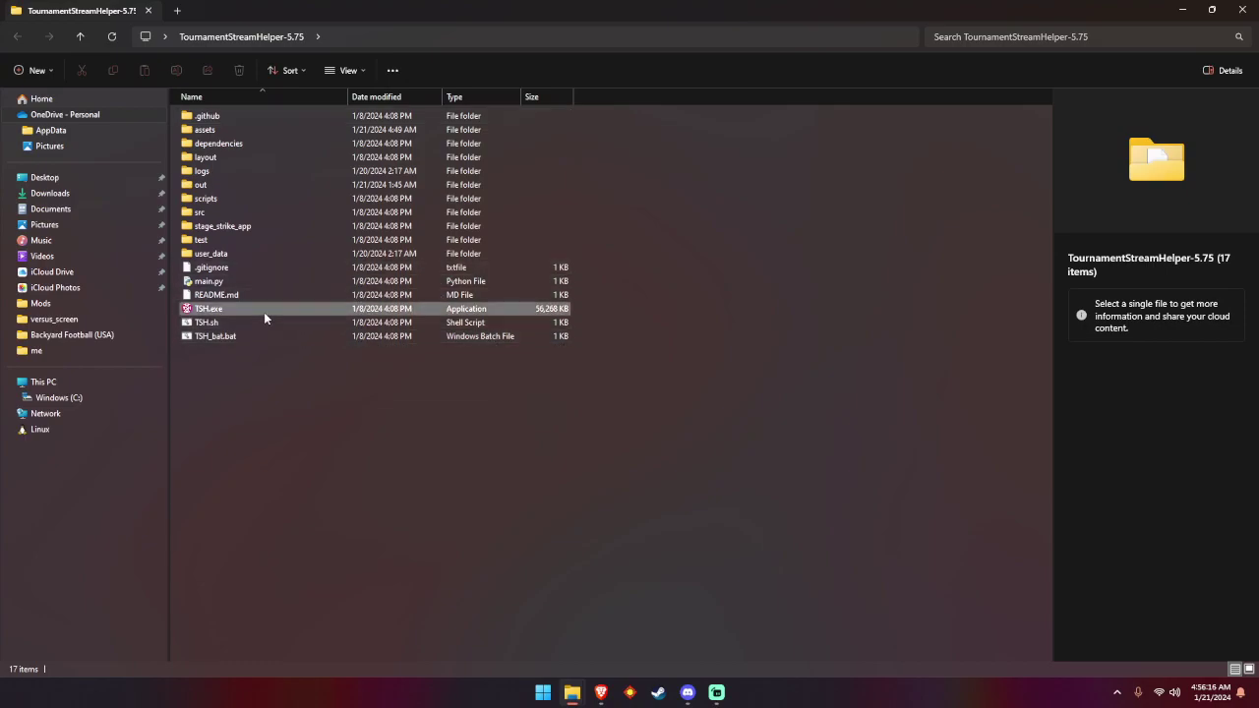
double_click(206, 310)
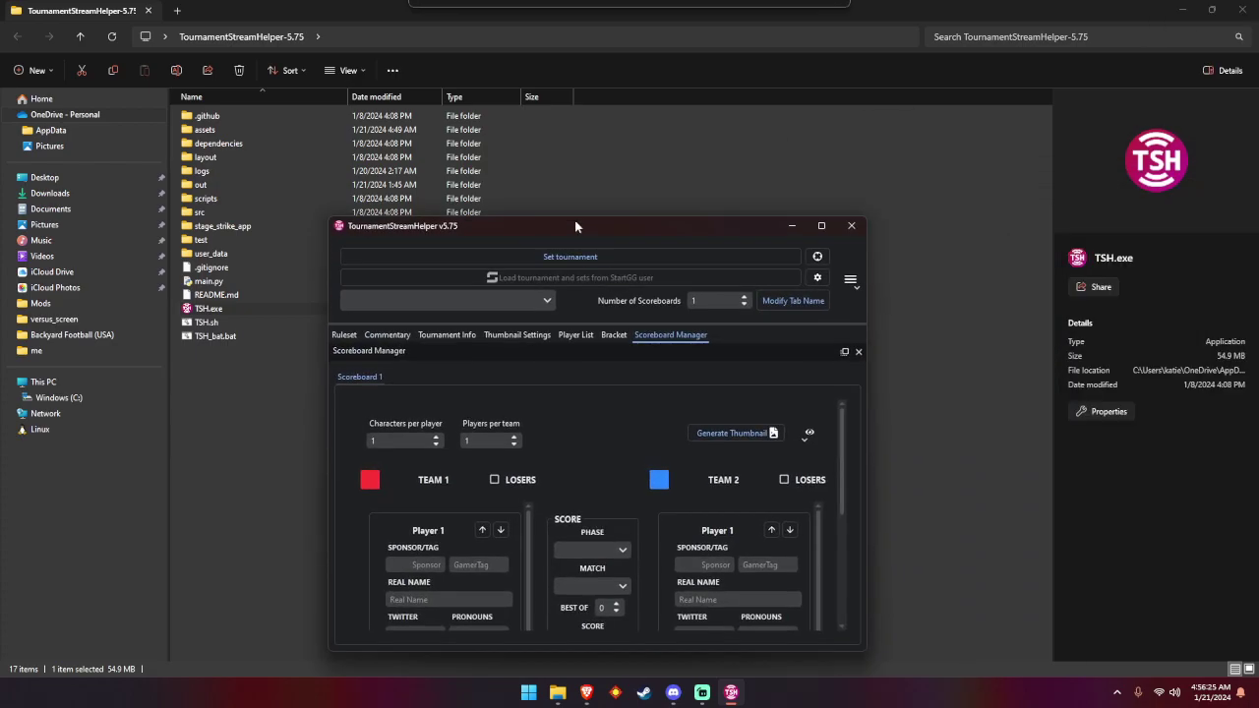
drag(575, 227, 630, 9)
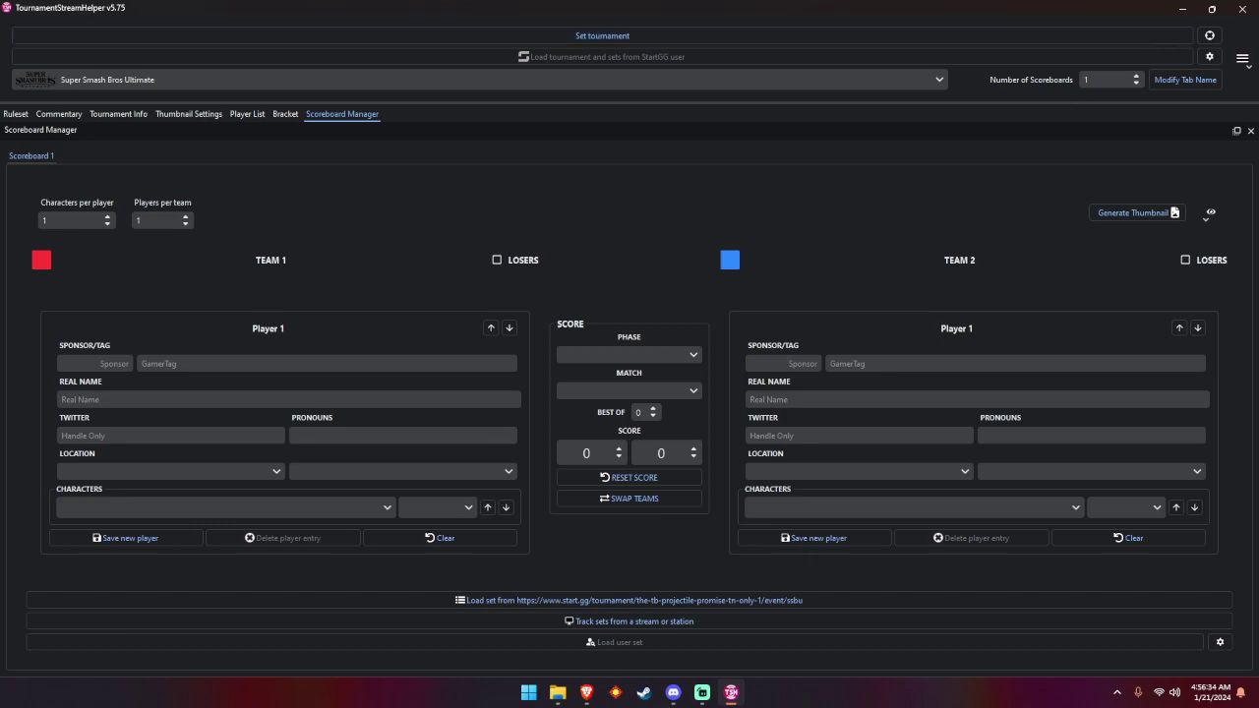
Open the top-right main menu and show its Toggle widgets list
click(1242, 58)
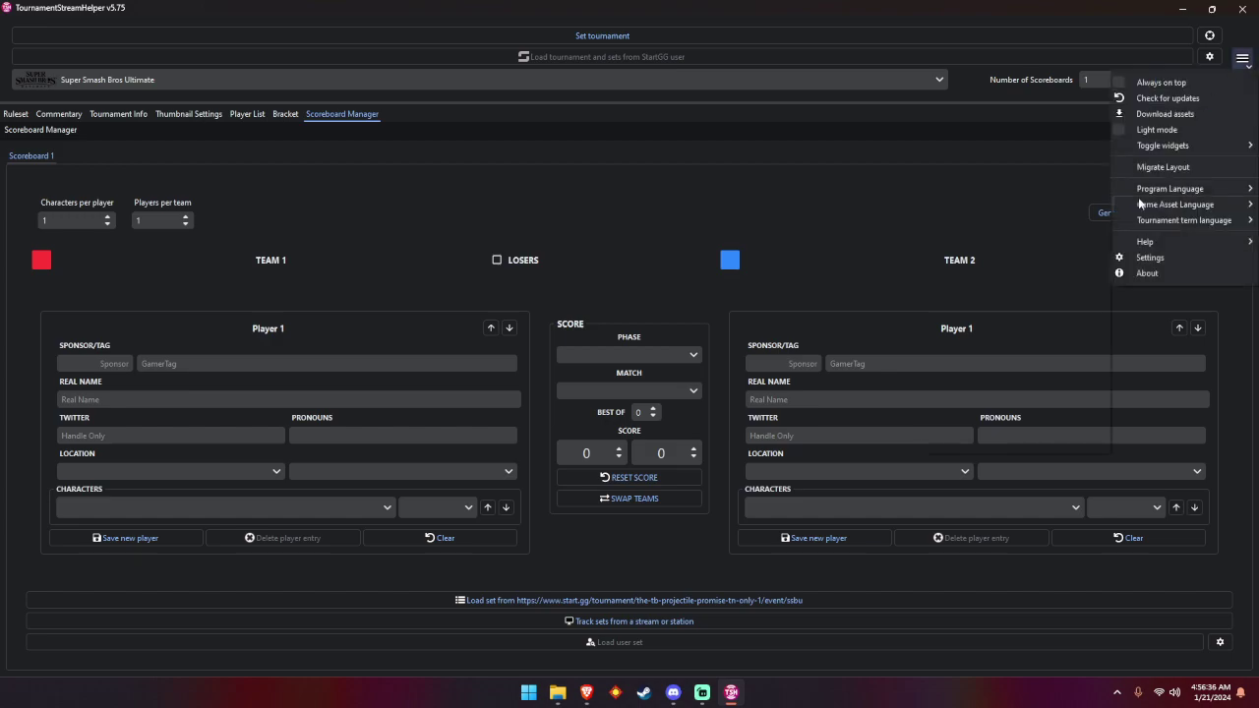
mouse_move(1173, 152)
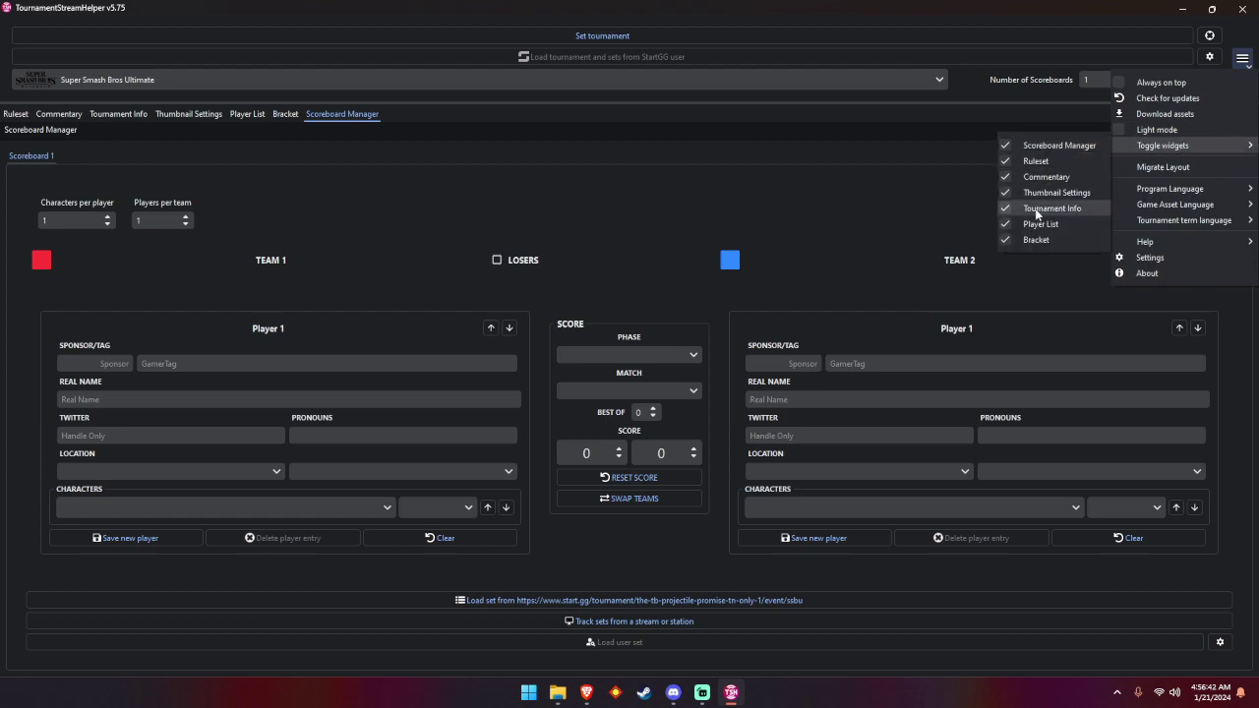
Open the Download assets window and clear the Akatsuki Blitzkampf Ausf. Achse game entry
click(1182, 118)
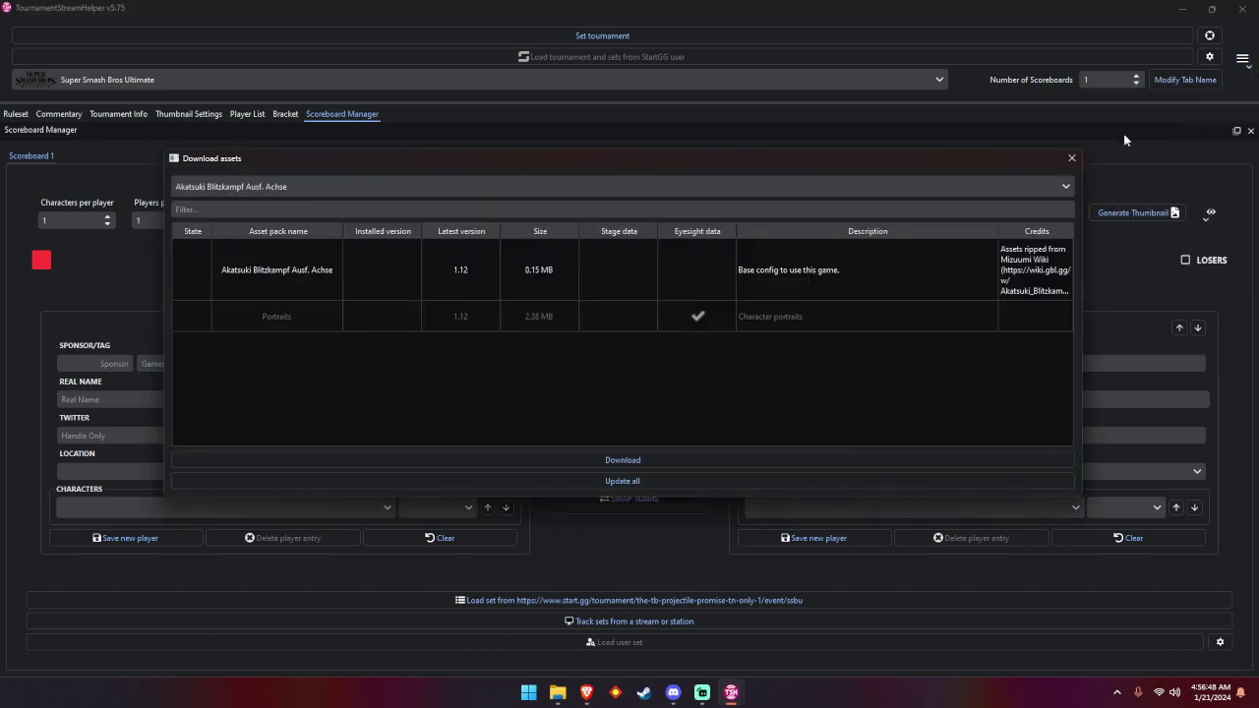
drag(393, 184, 221, 185)
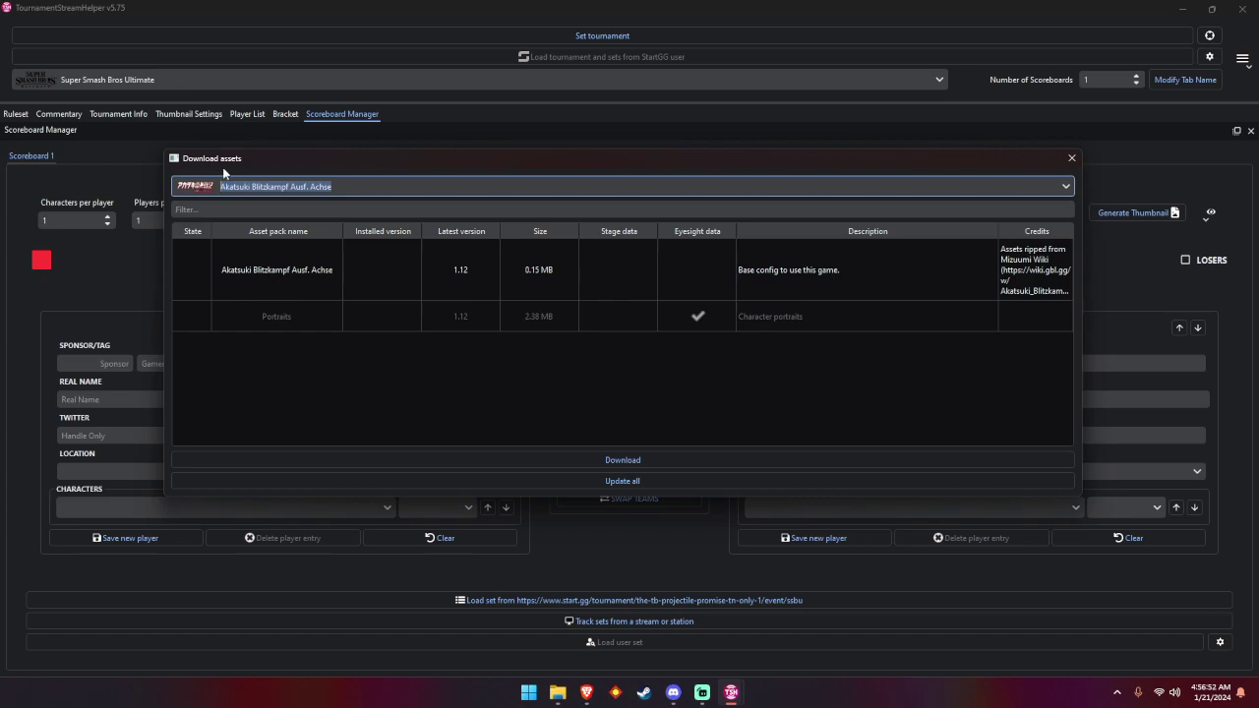
key(BackSpace)
text(k)
key(BackSpace)
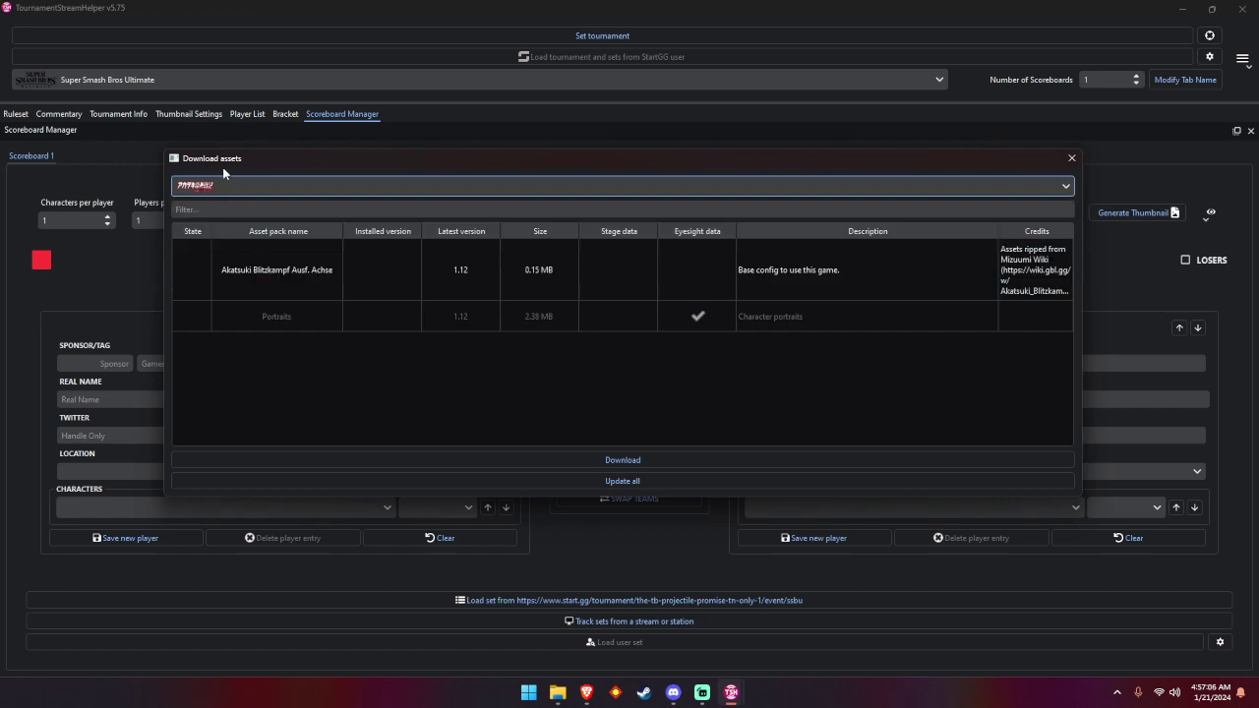
text(m)
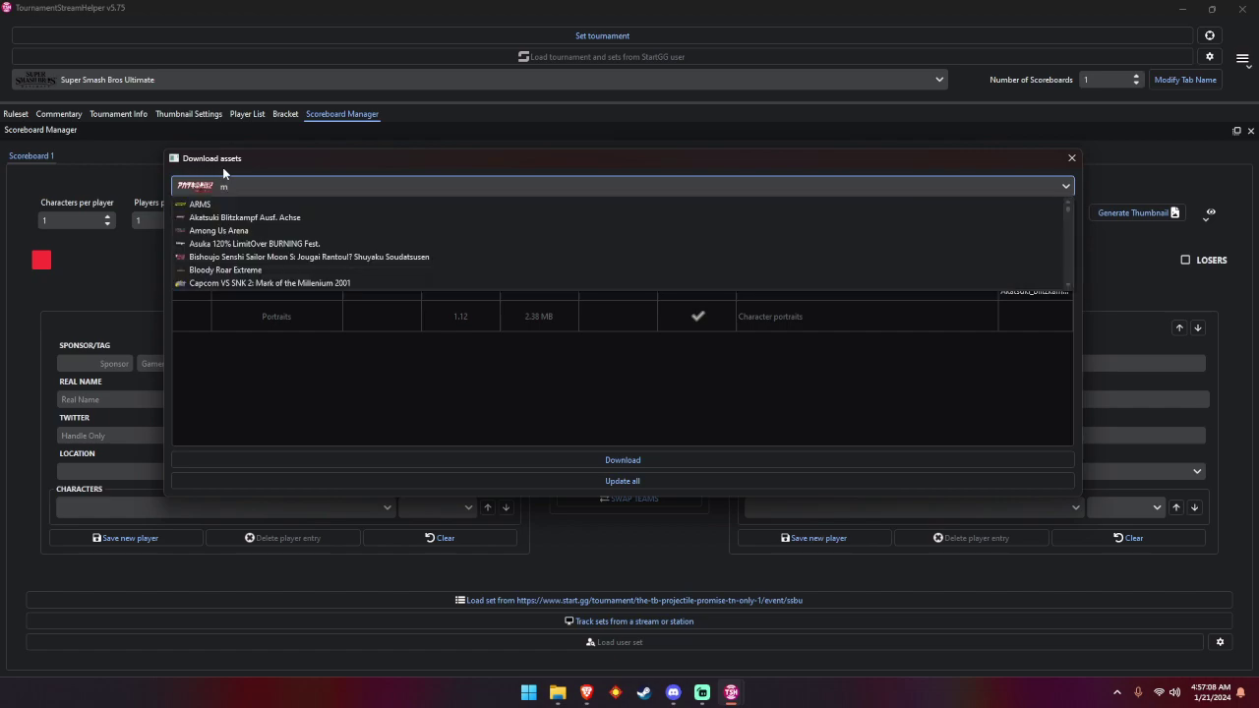
scroll(468, 257, down, 3)
scroll(504, 211, down, 5)
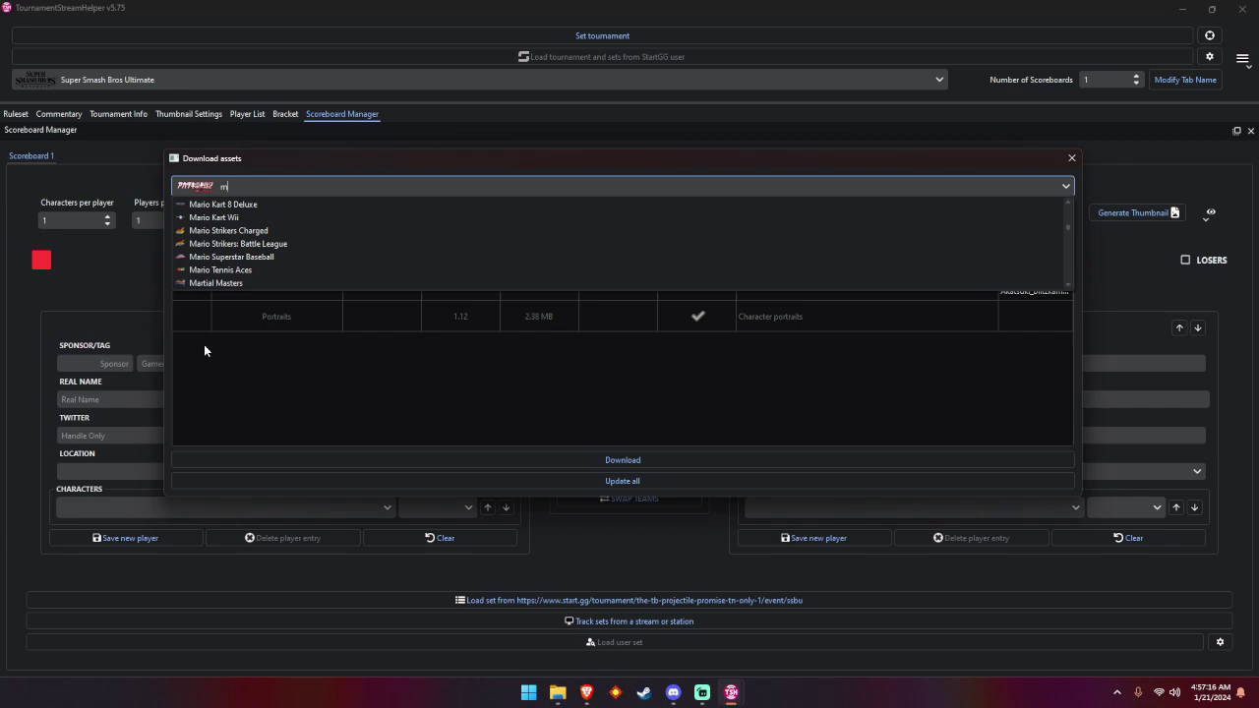
Filter the game list with 'su' to show the Super Smash Bros titles
key(BackSpace)
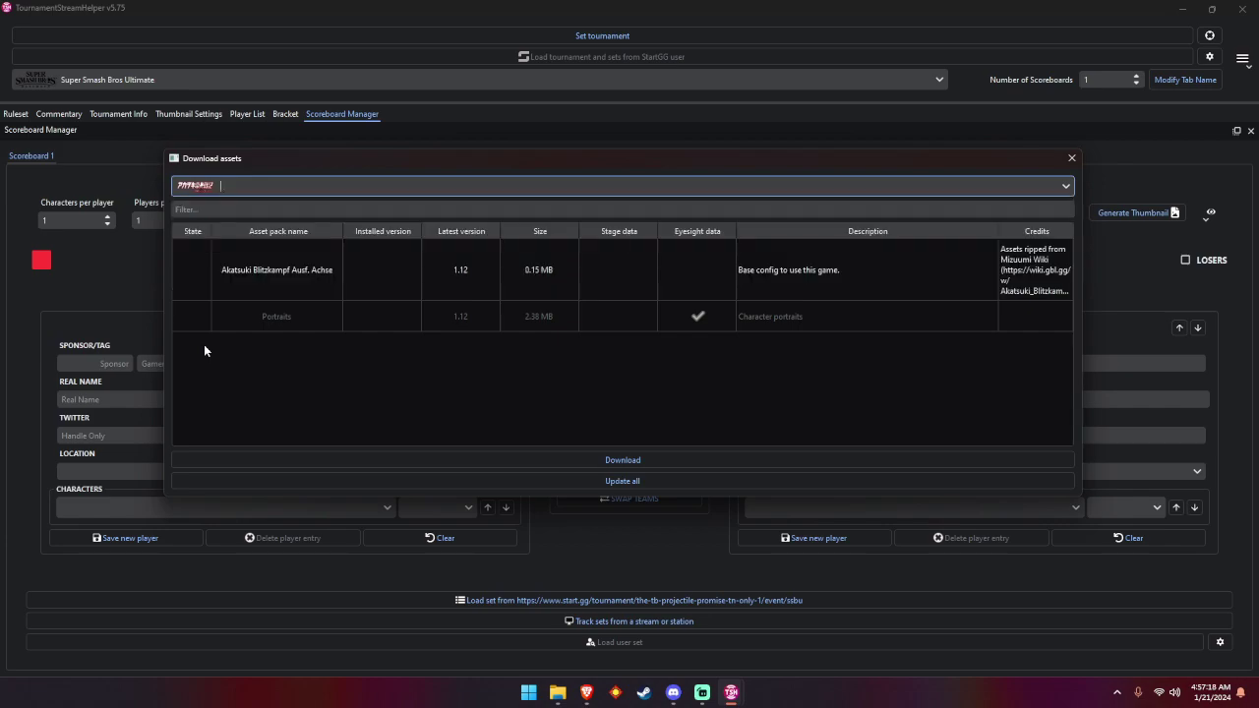
text(ssb)
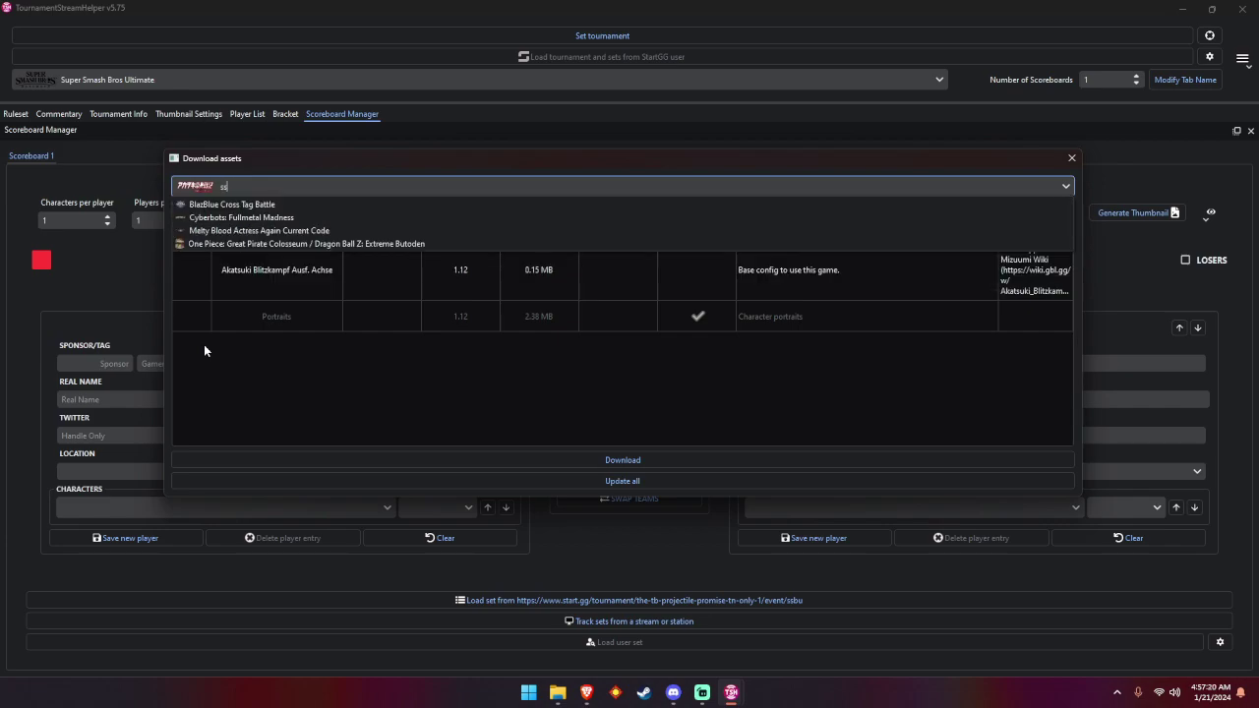
key(BackSpace)
key(BackSpace)
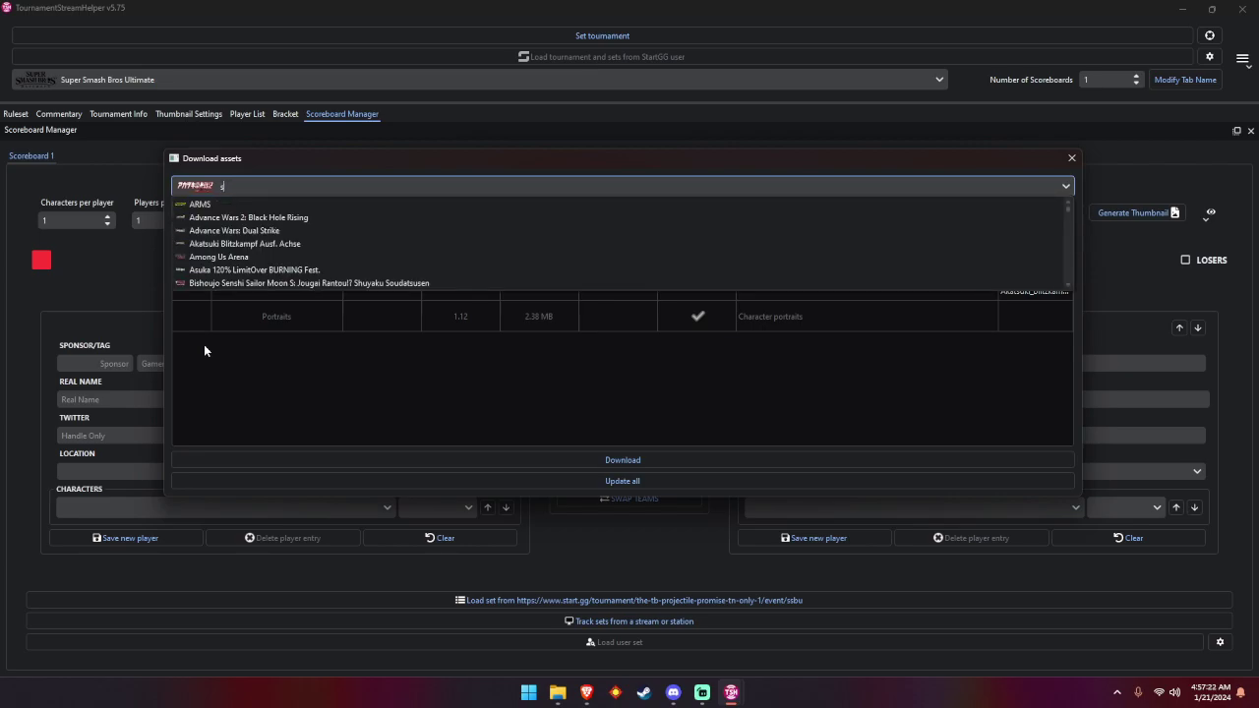
text(u)
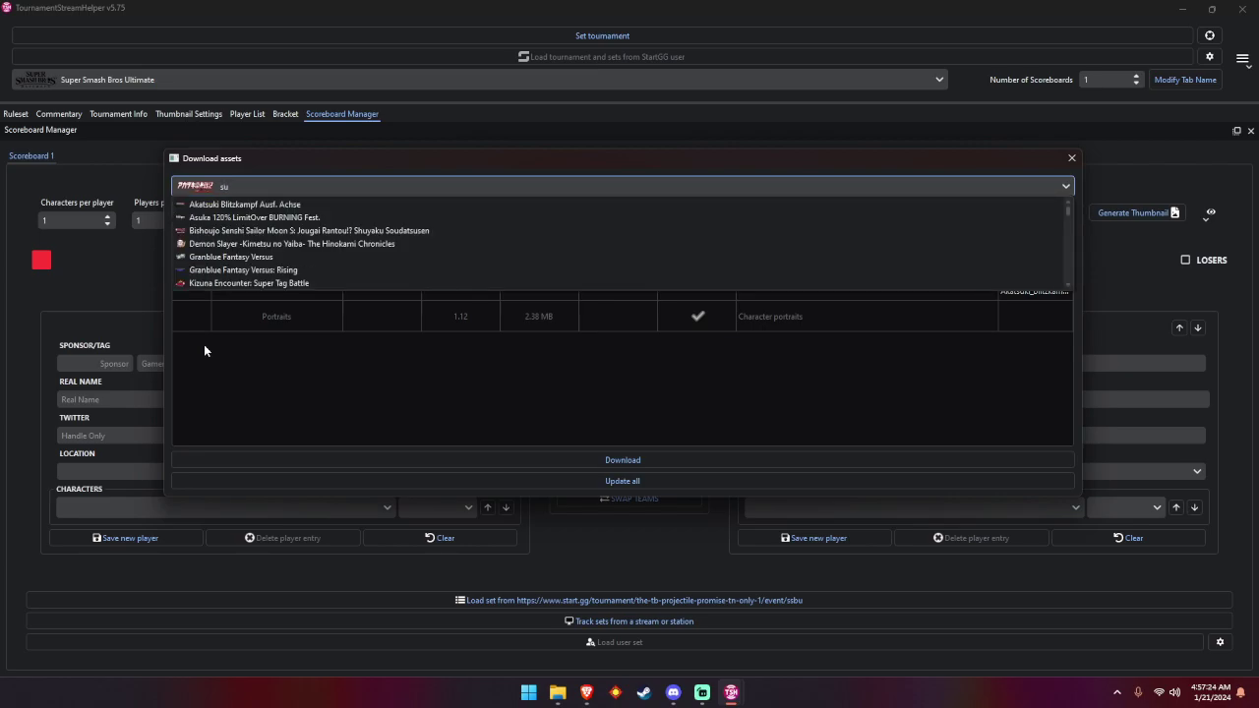
scroll(391, 274, down, 5)
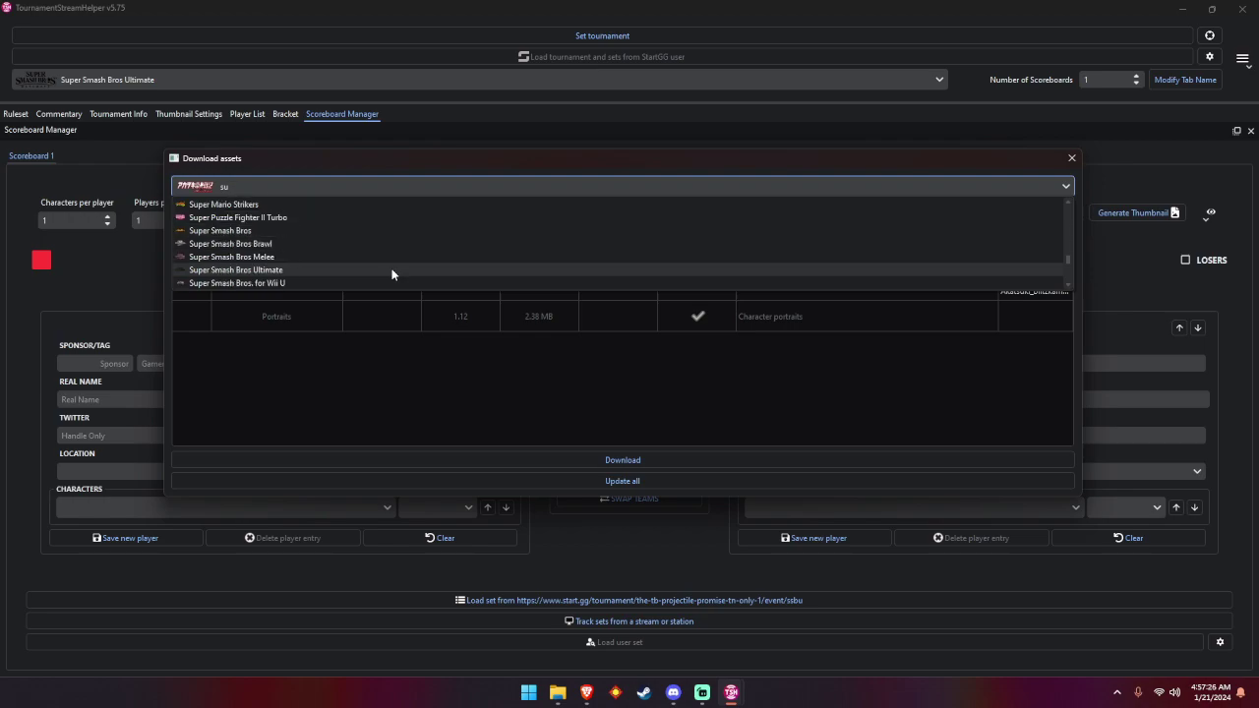
Pick Super Smash Bros Ultimate, review its base, Full and Mural arts packs, then close the list
click(391, 270)
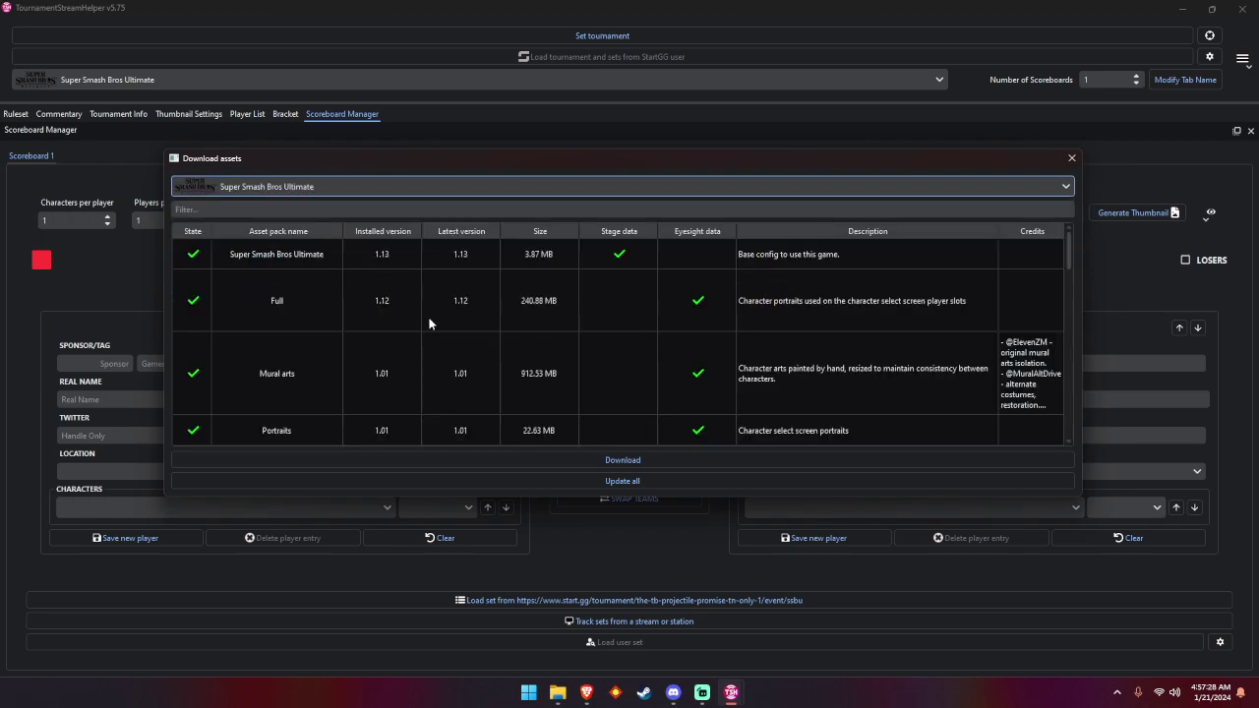
click(496, 248)
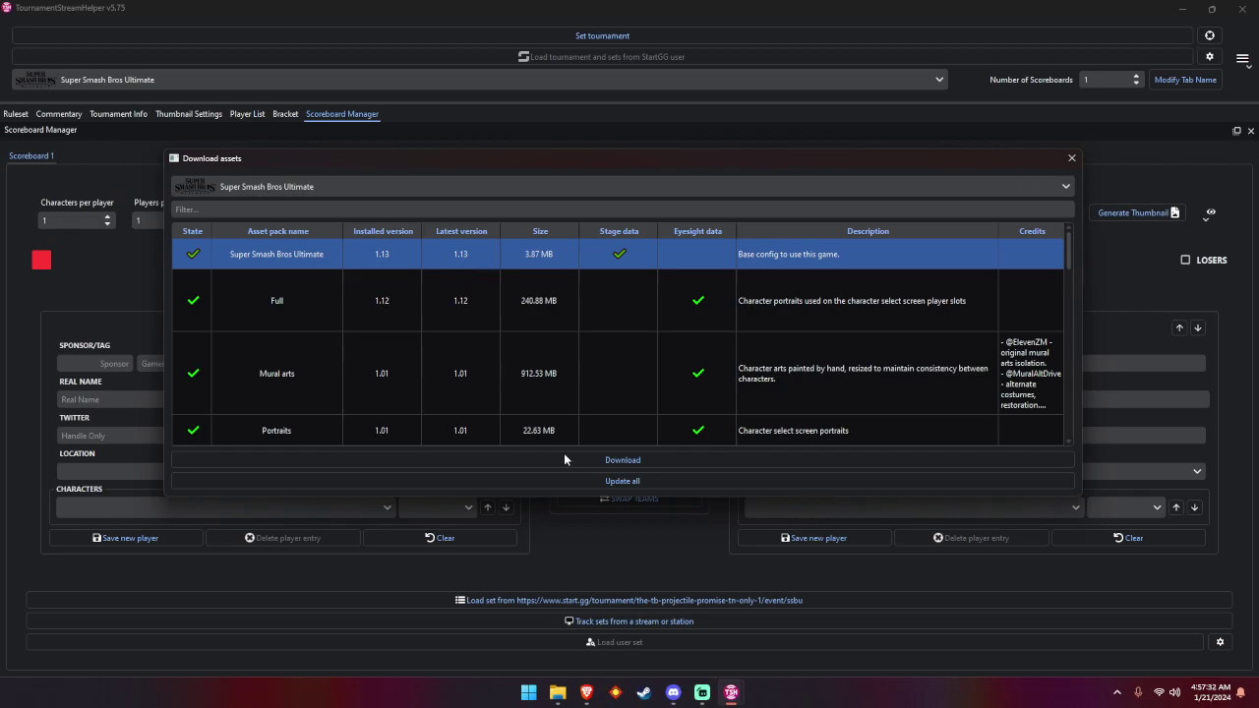
click(579, 318)
click(601, 397)
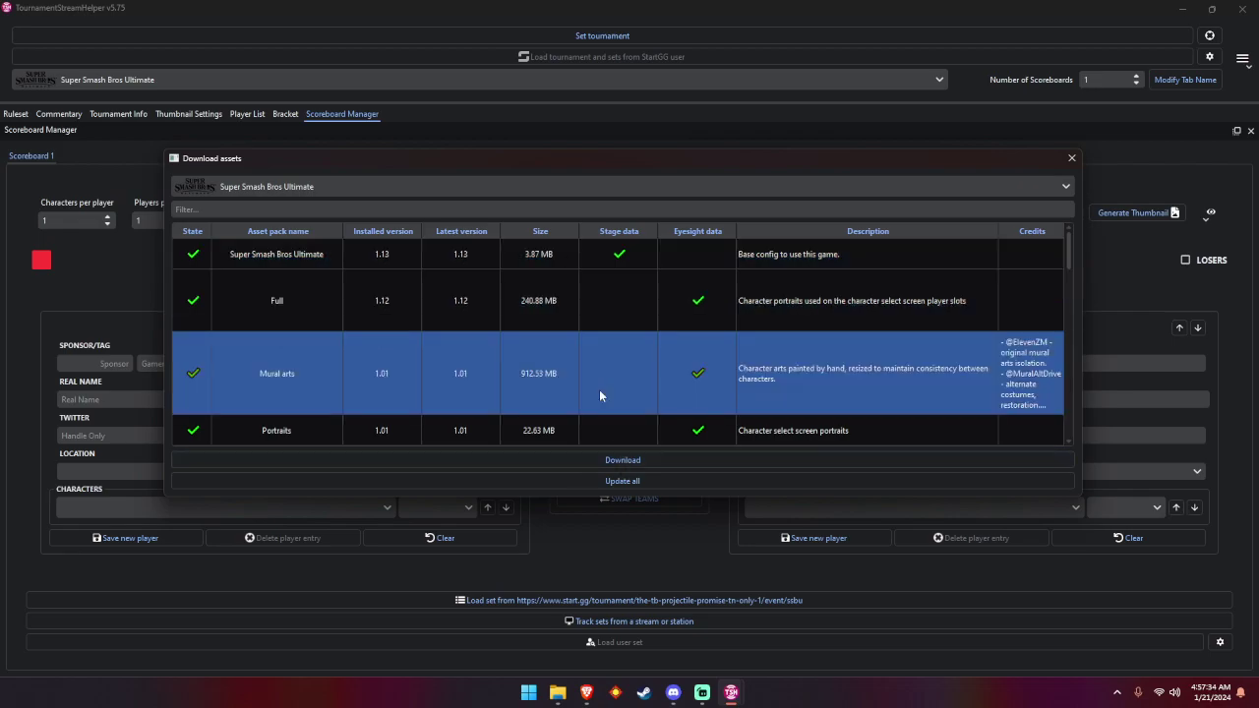
scroll(528, 392, down, 5)
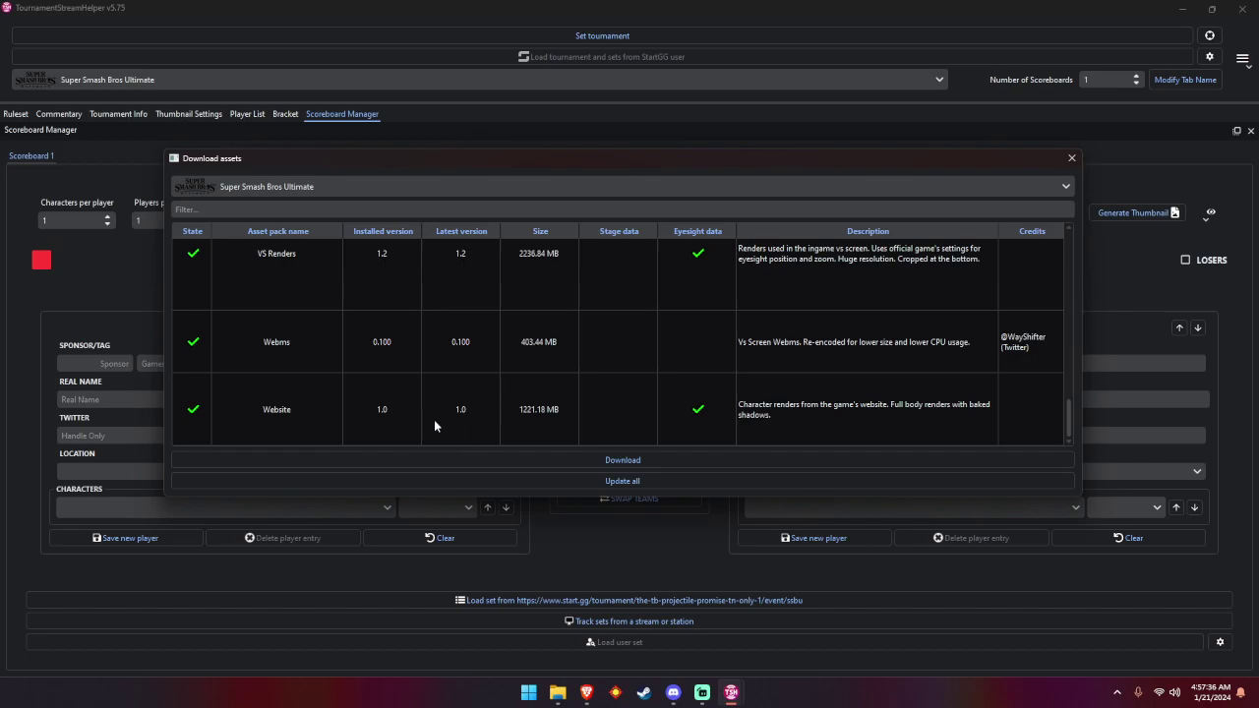
scroll(206, 381, up, 5)
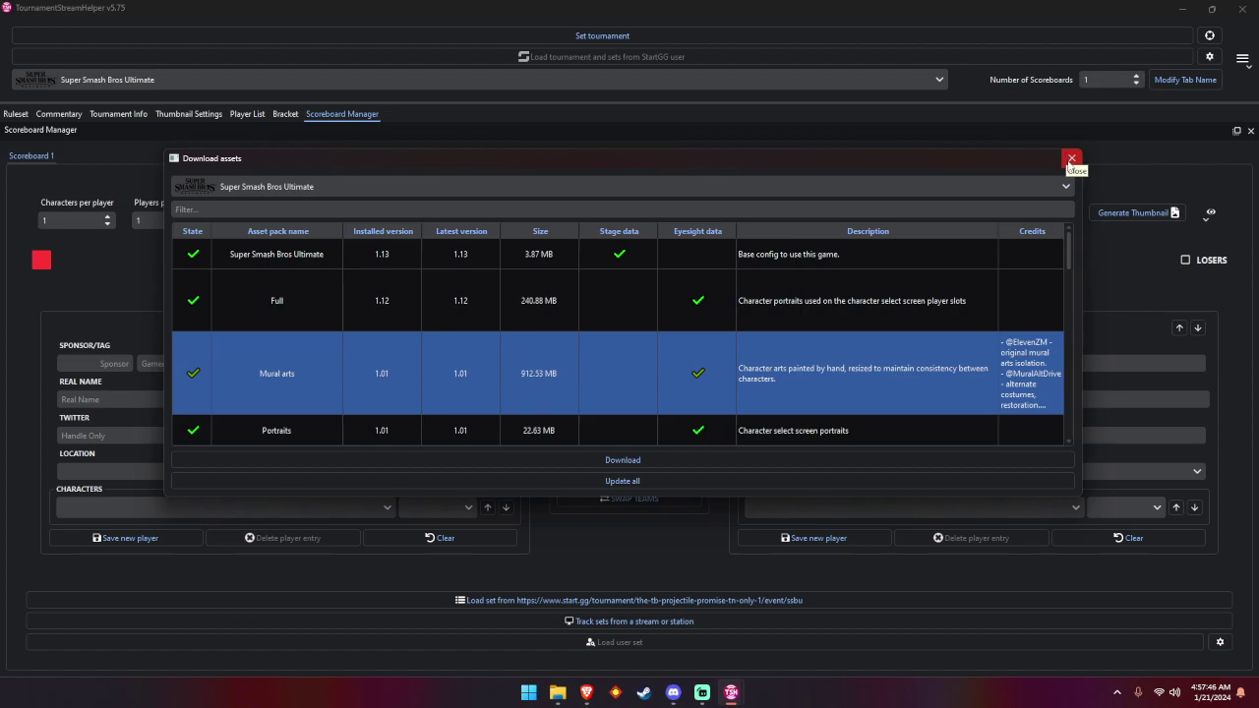
click(1071, 161)
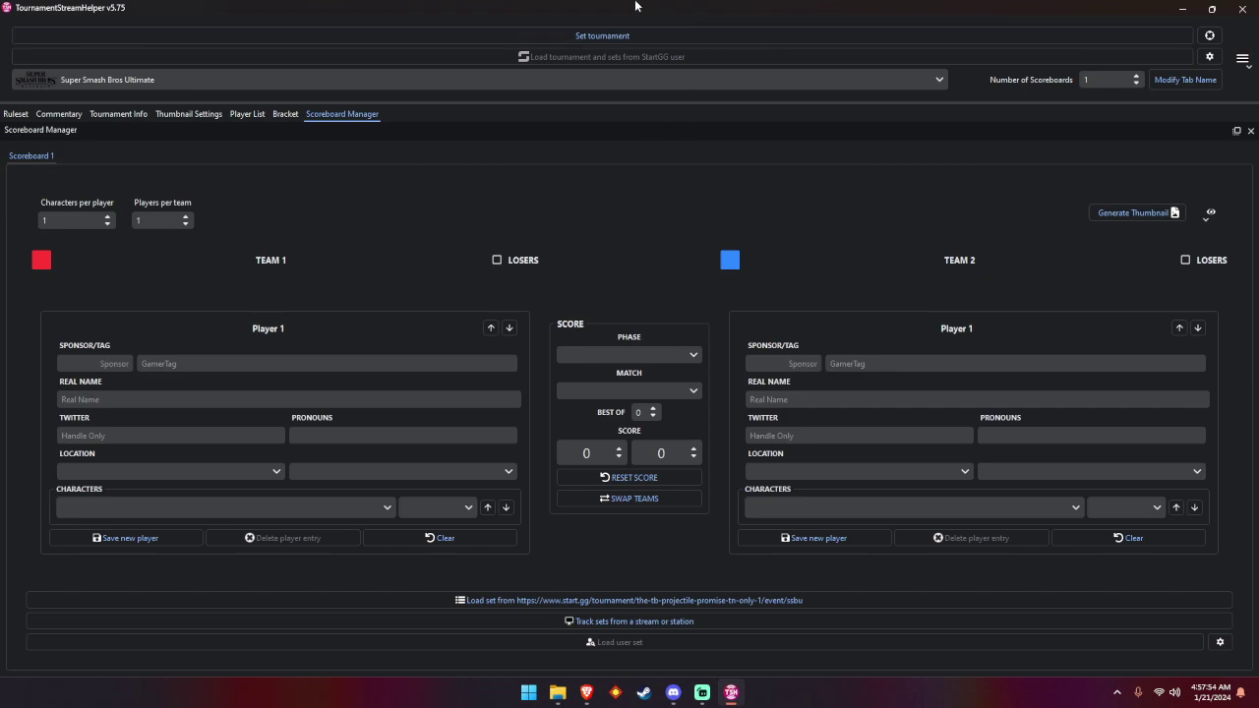
Autofill Player 1 from a saved player suggestion, delete that saved entry, and clear the tag
click(587, 36)
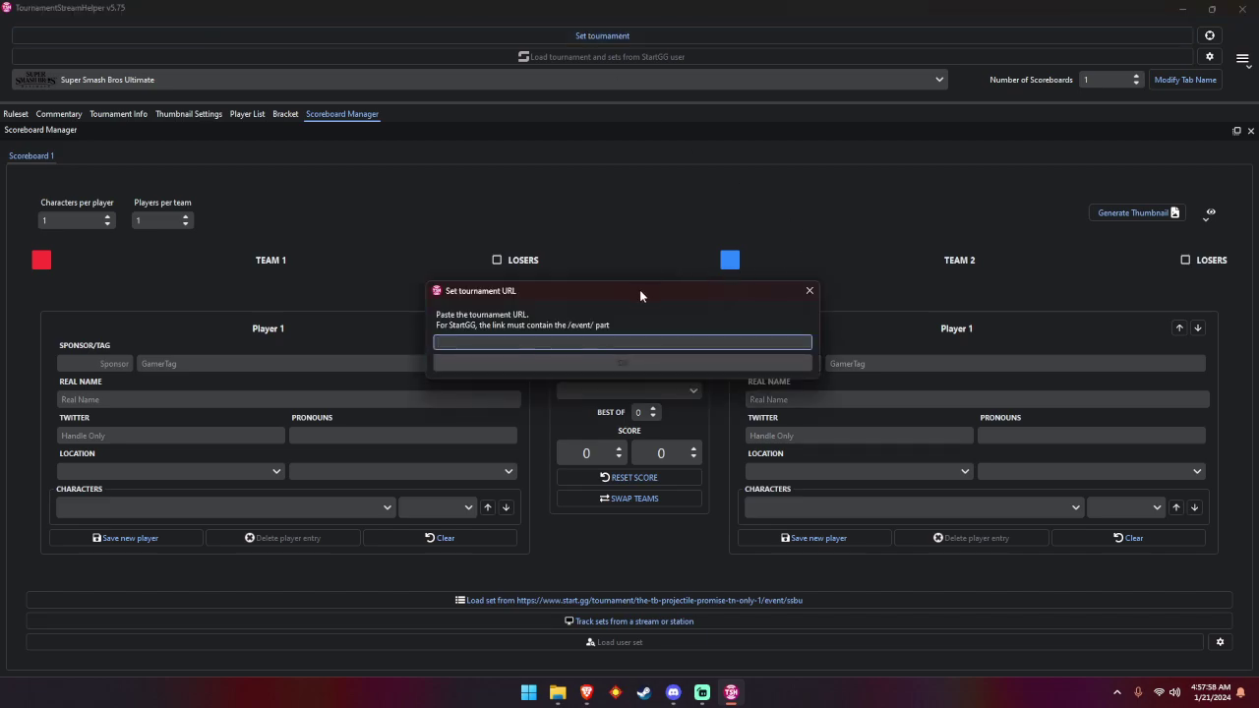
click(810, 290)
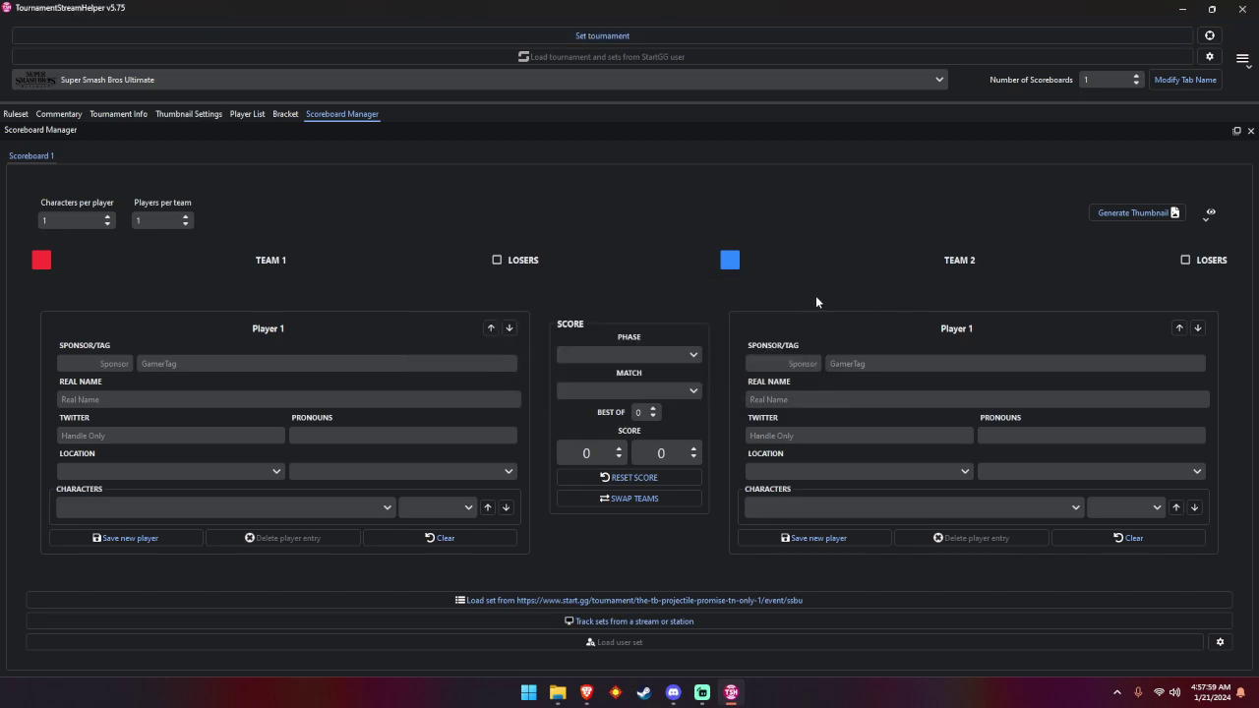
click(322, 364)
text(re)
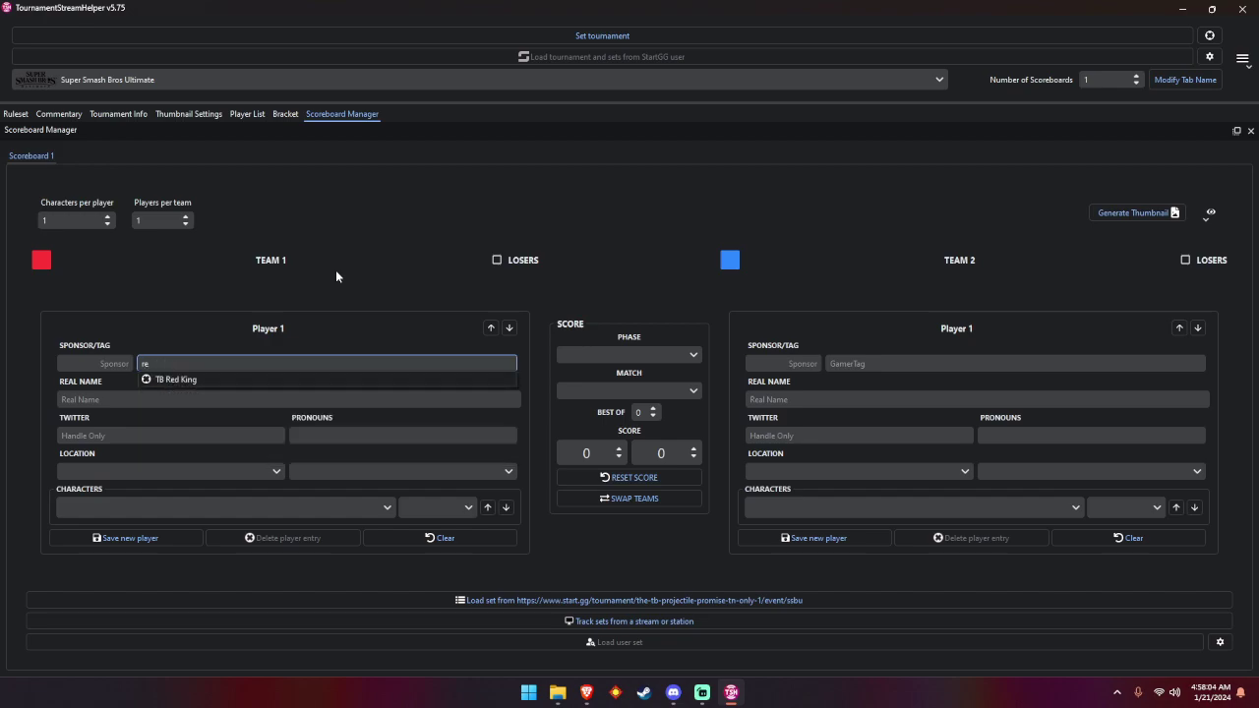
click(339, 380)
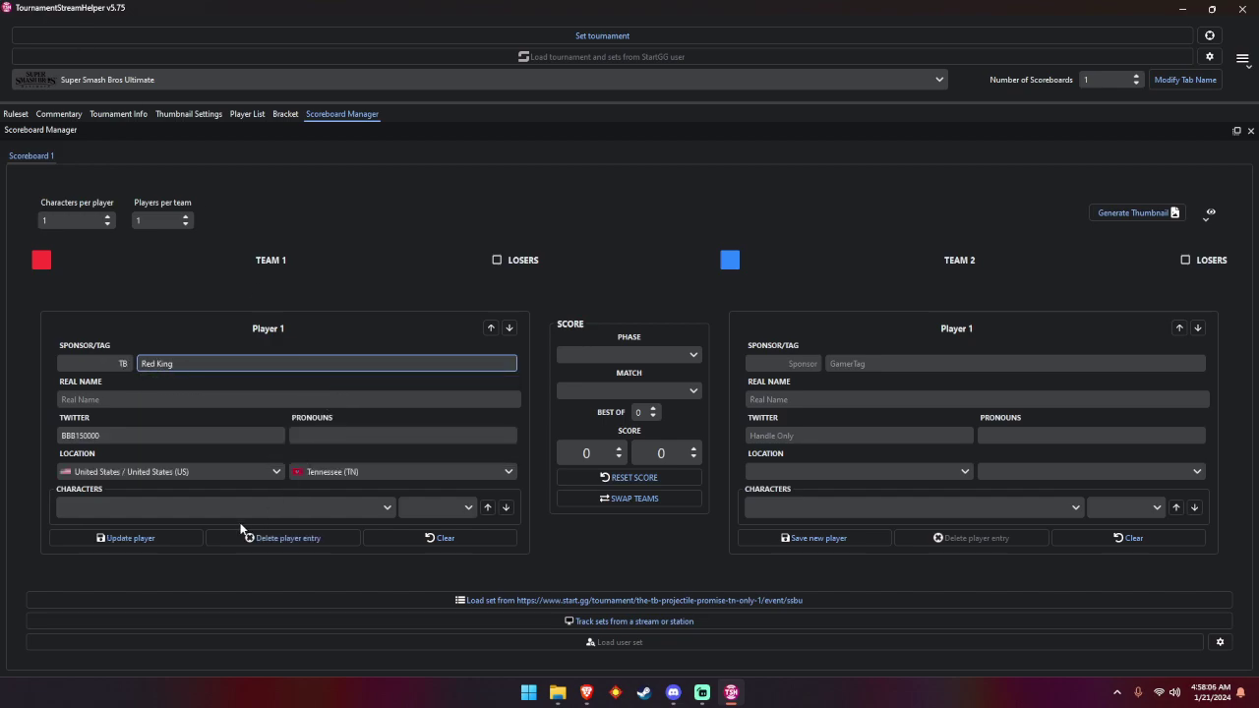
click(293, 539)
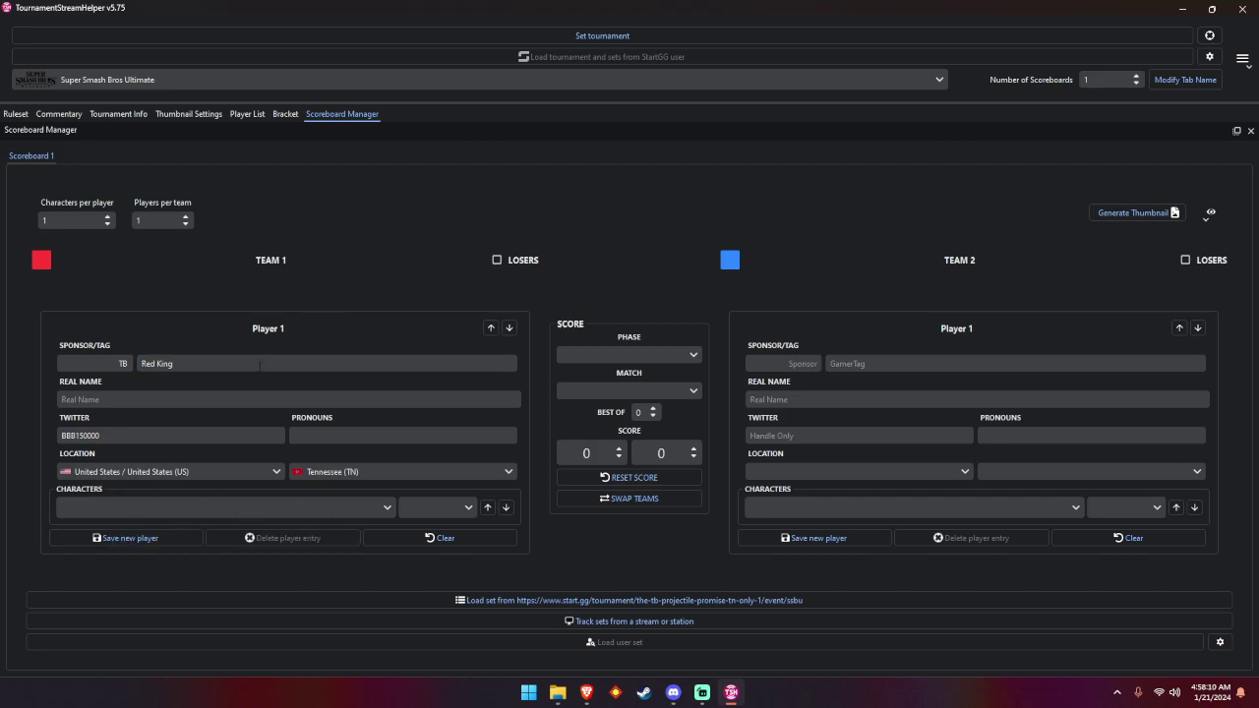
triple_click(258, 367)
key(BackSpace)
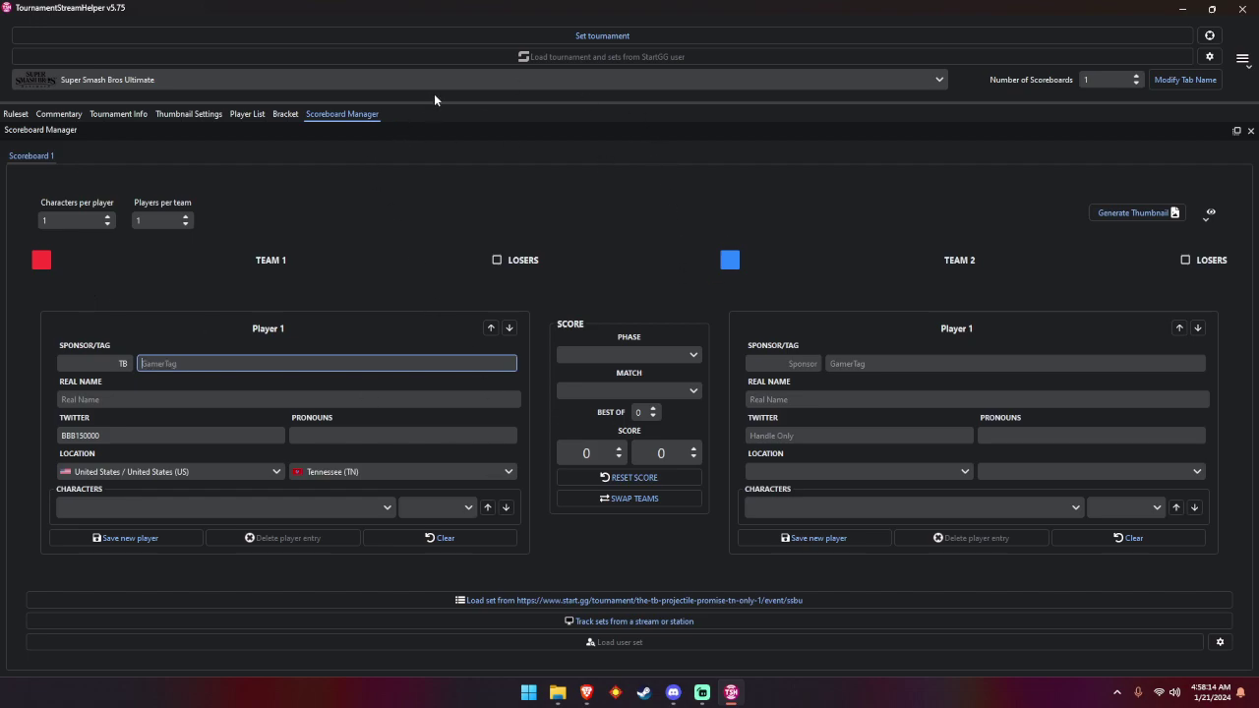
Reopen the Set tournament URL prompt and bring the browser forward
click(528, 39)
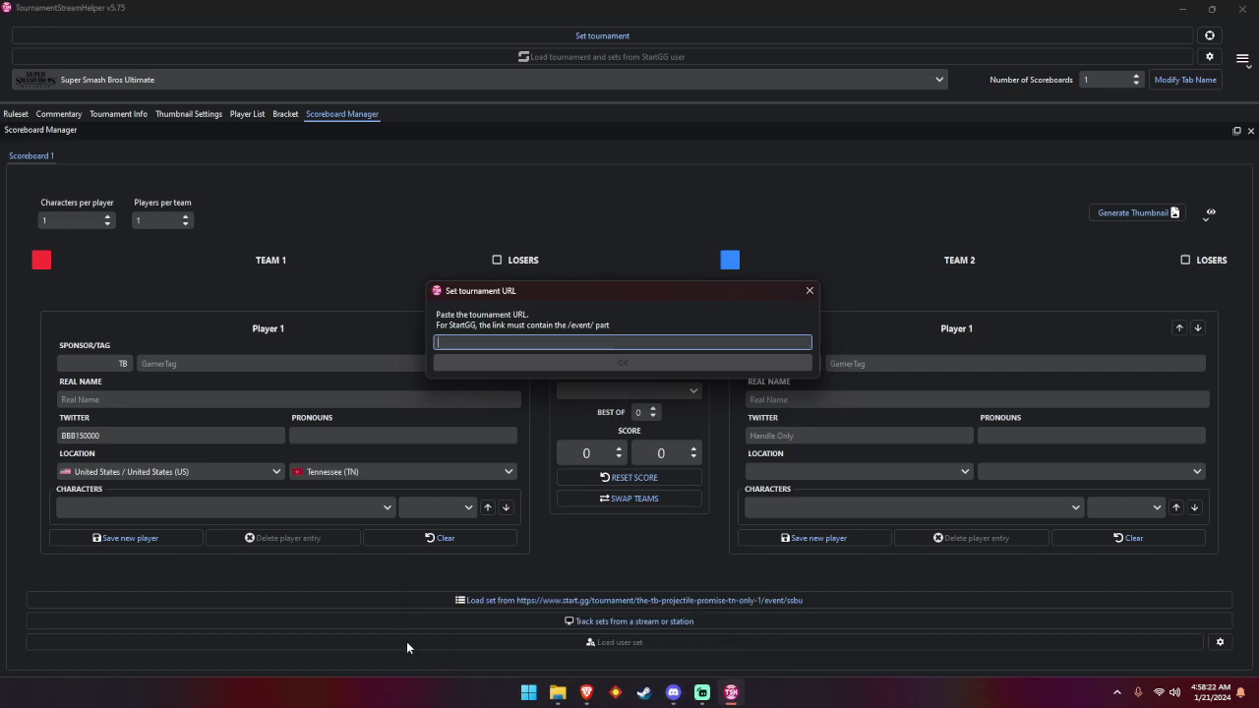
mouse_move(590, 695)
click(571, 606)
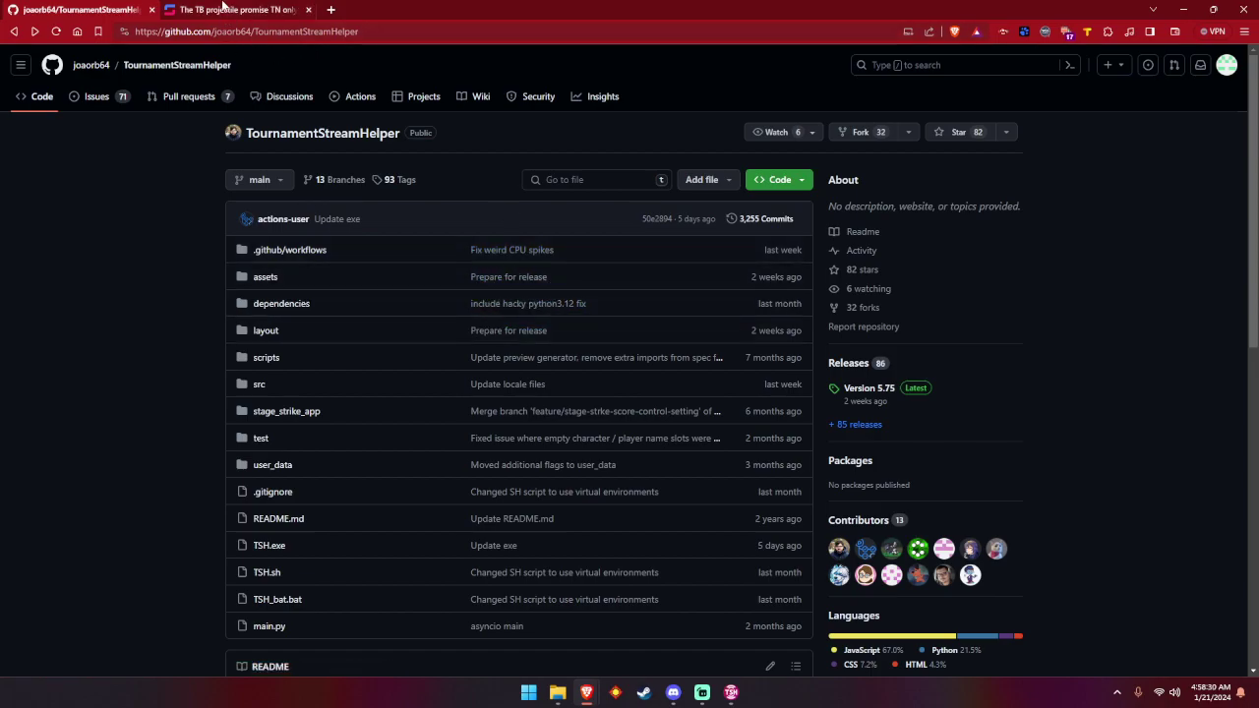
Copy The BBB Projectile Promise start.gg bracket URL and return to TournamentStreamHelper
click(222, 9)
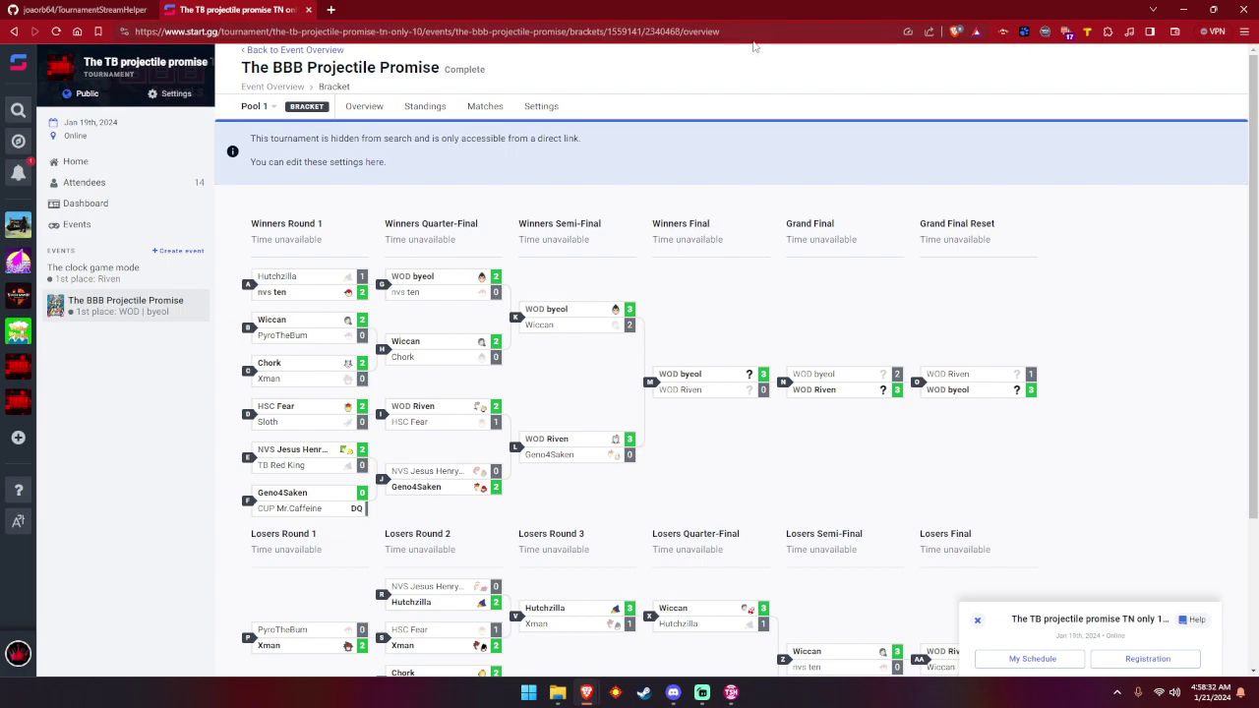
drag(778, 16, 646, 6)
click(157, 30)
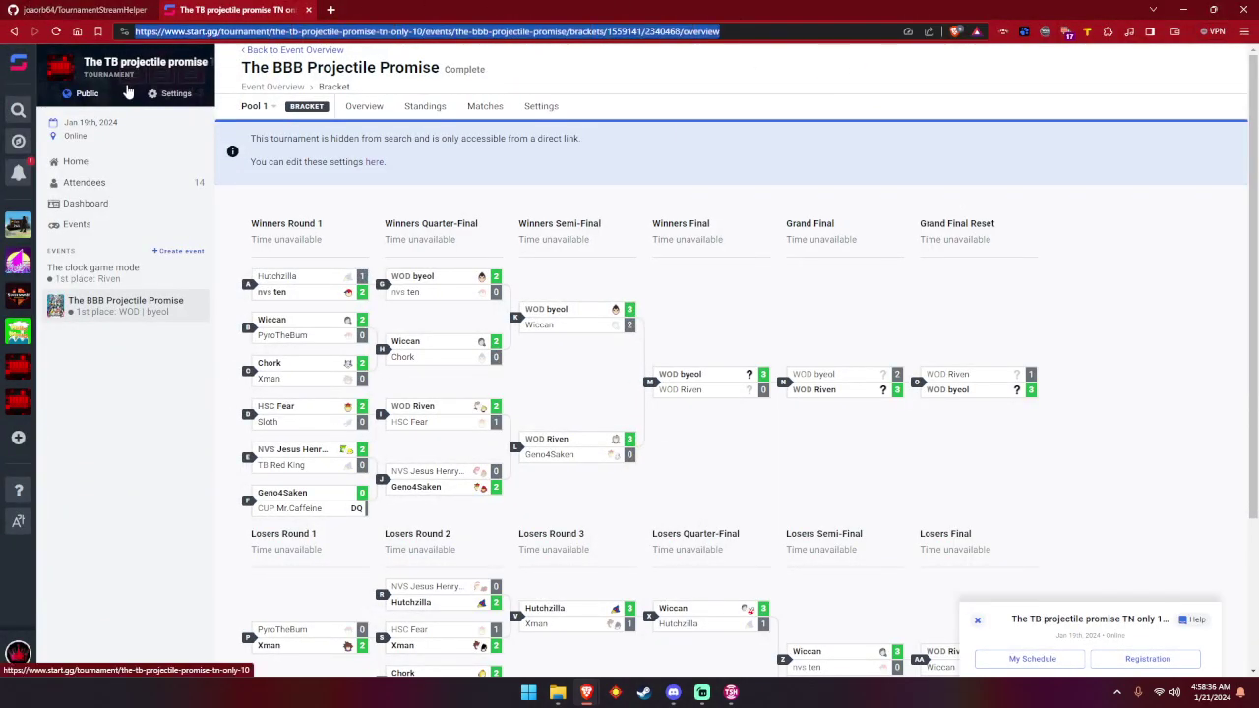
key(alt+Tab)
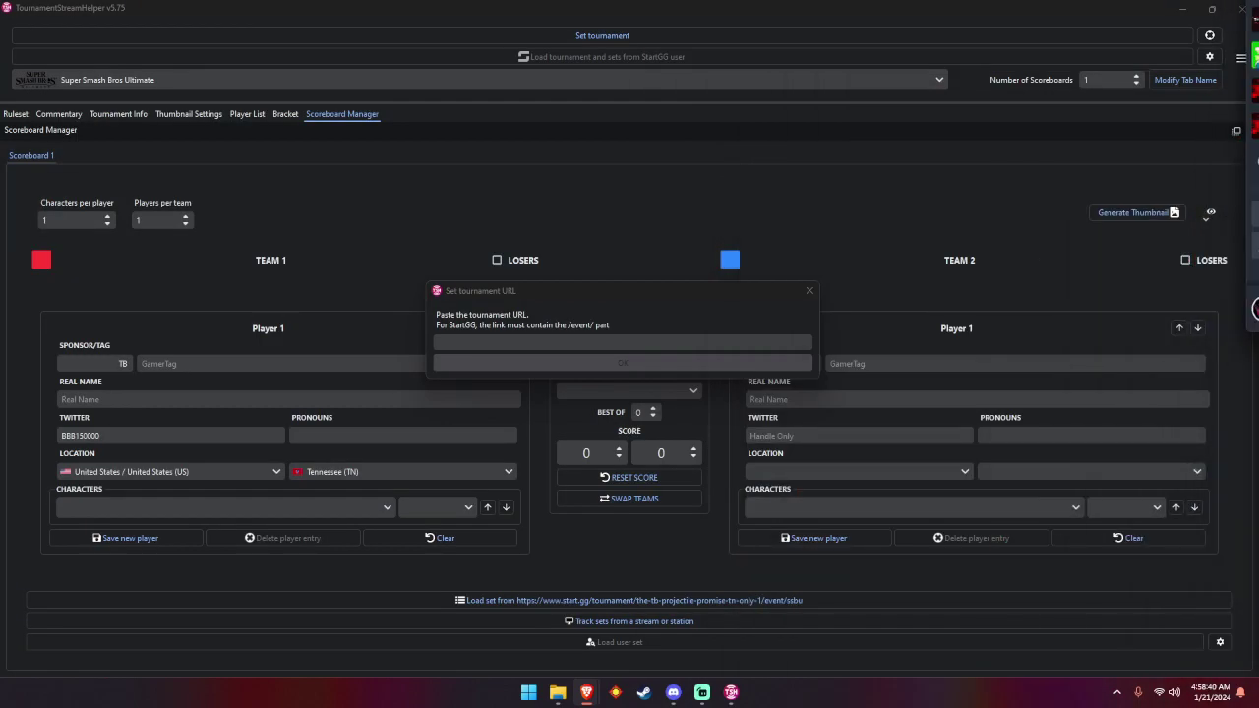
Paste the start.gg bracket link into the tournament URL field and confirm it
click(588, 331)
key(ctrl+v)
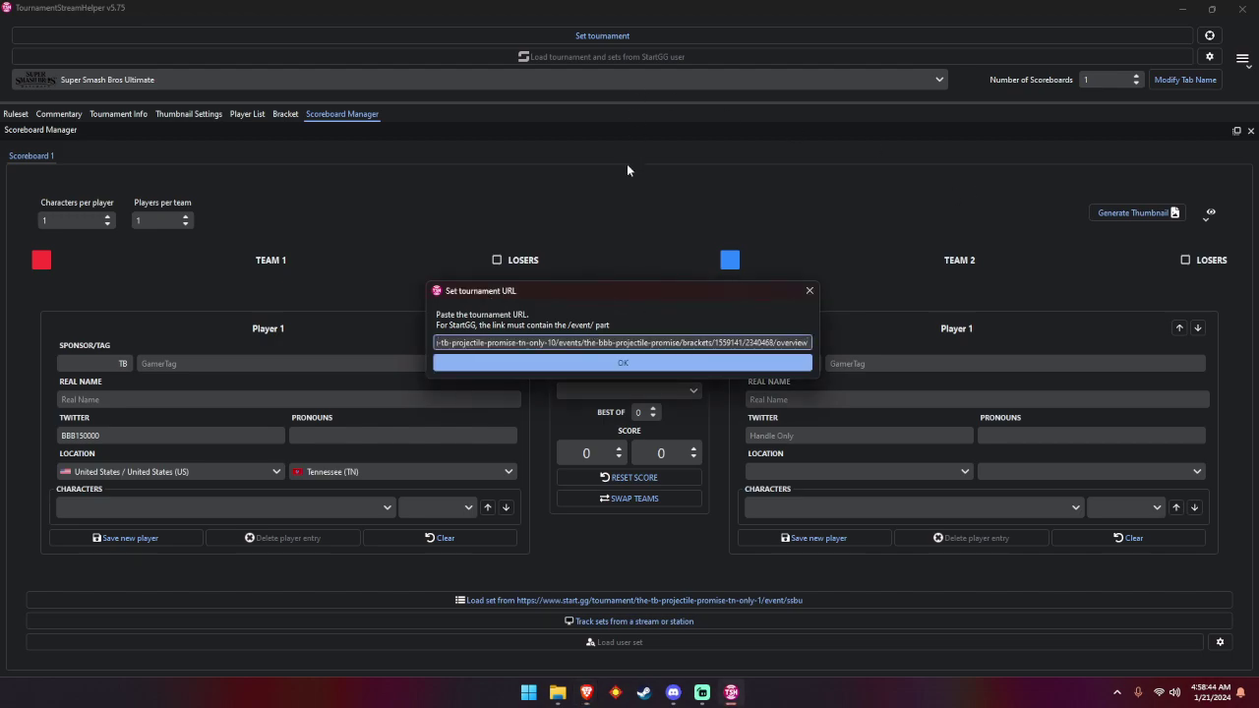
key(Return)
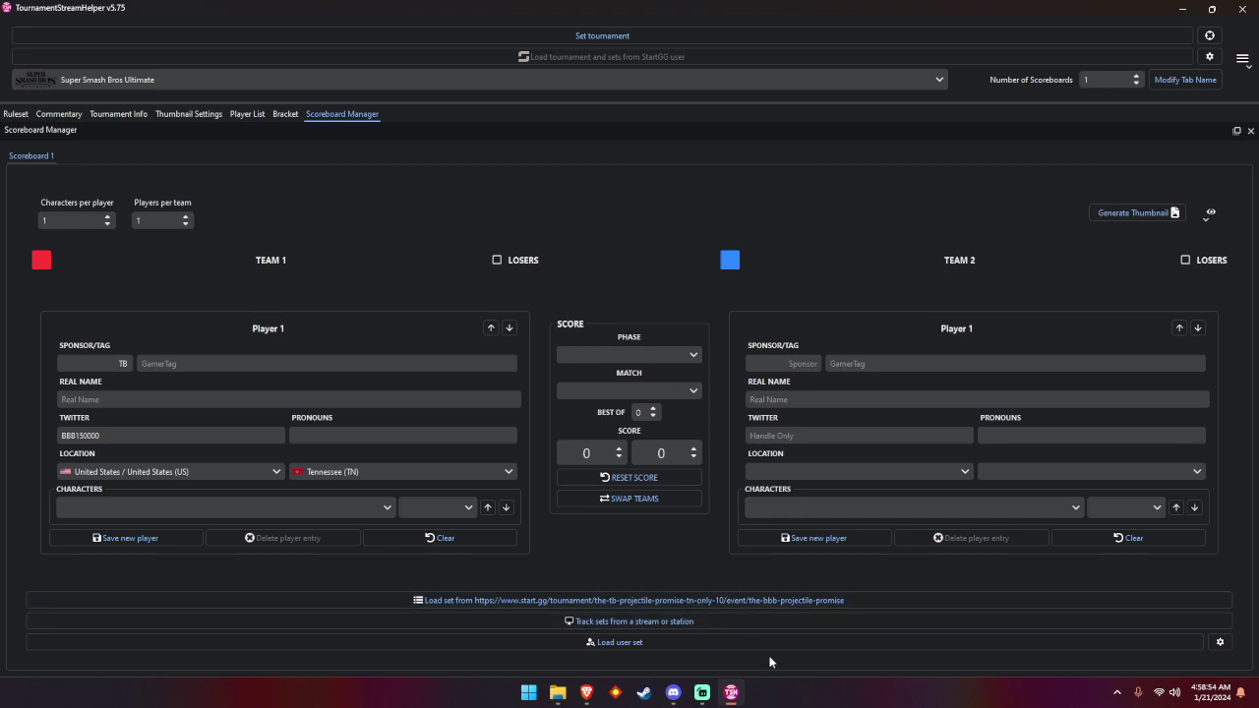
Show completed sets in the event's set list and load the Losers Semi-Final onto the scoreboard
click(818, 599)
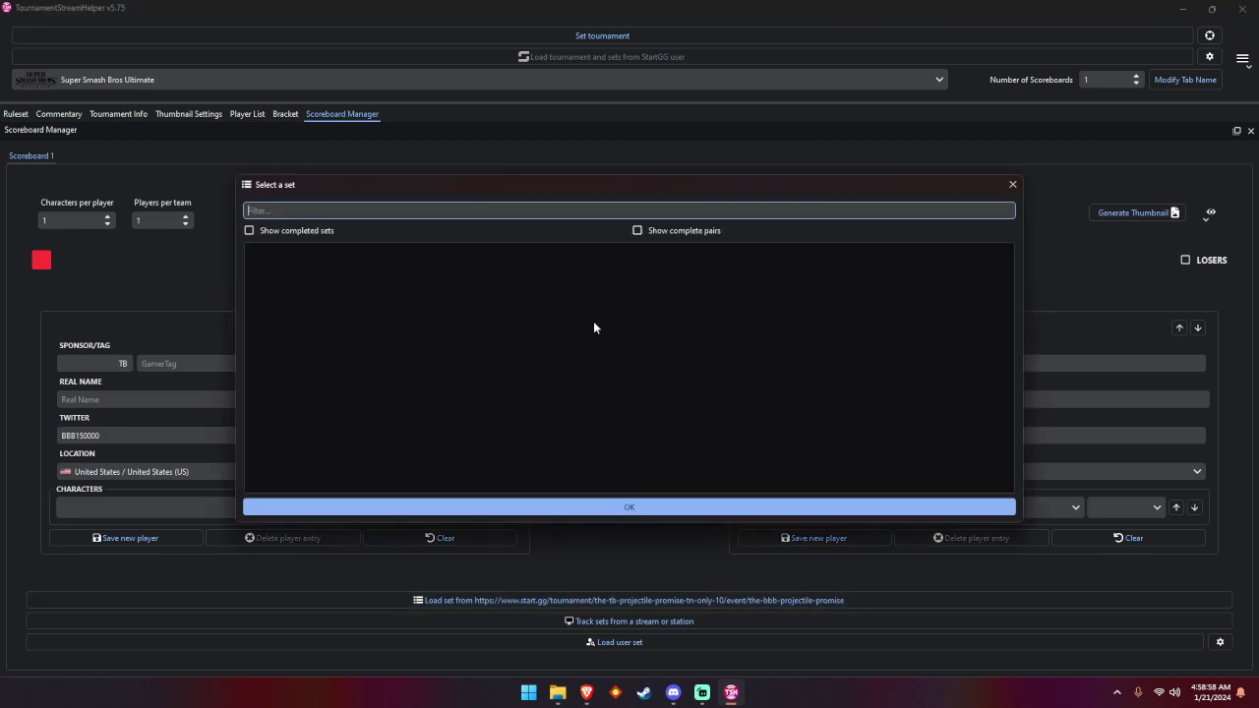
click(298, 230)
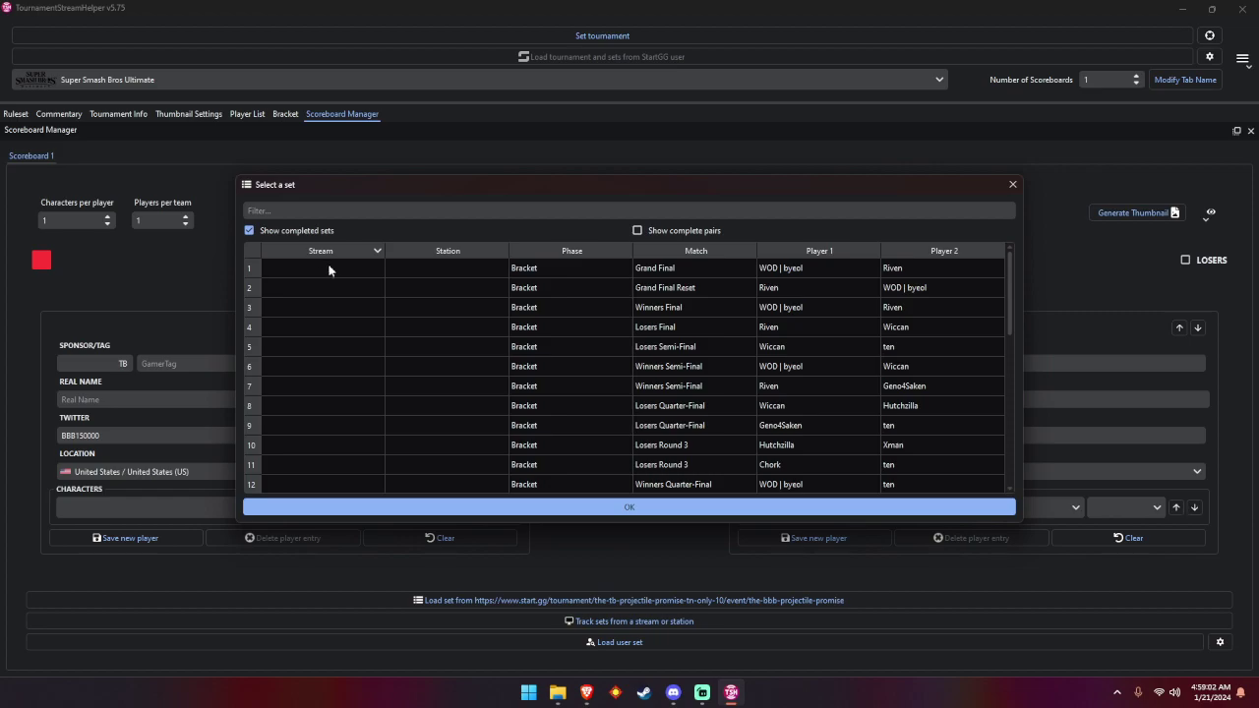
click(364, 271)
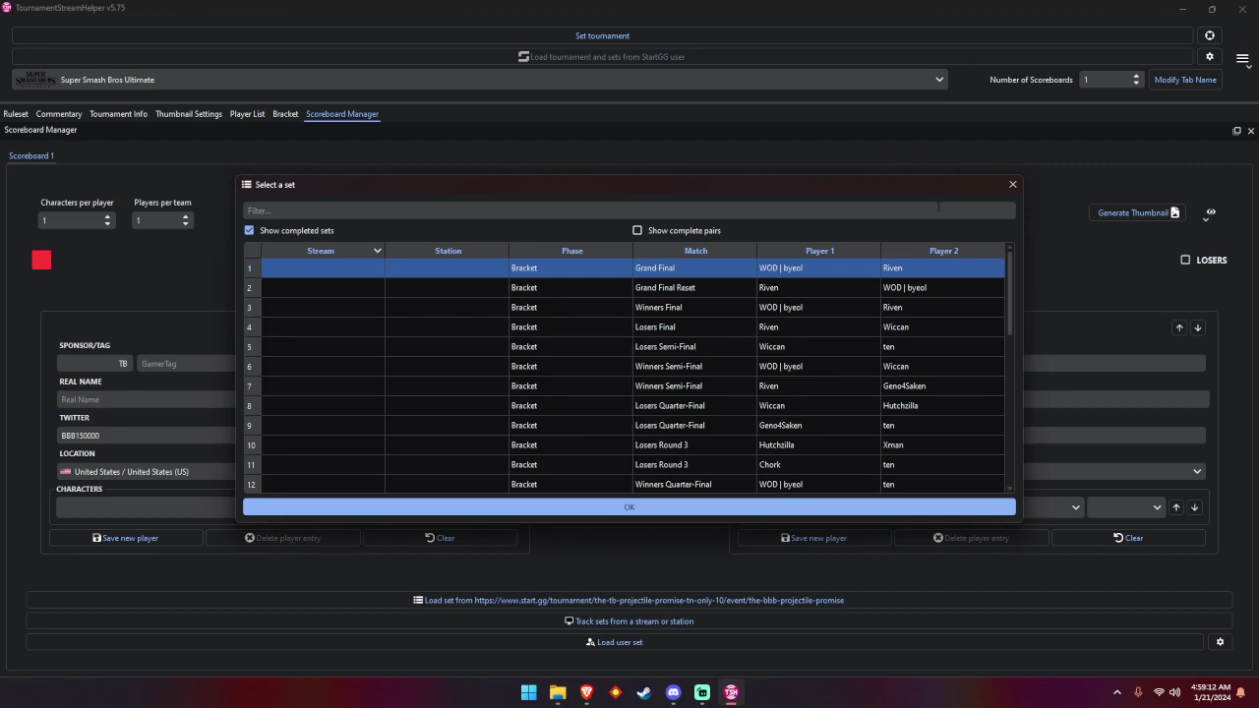
click(834, 283)
drag(821, 348, 820, 367)
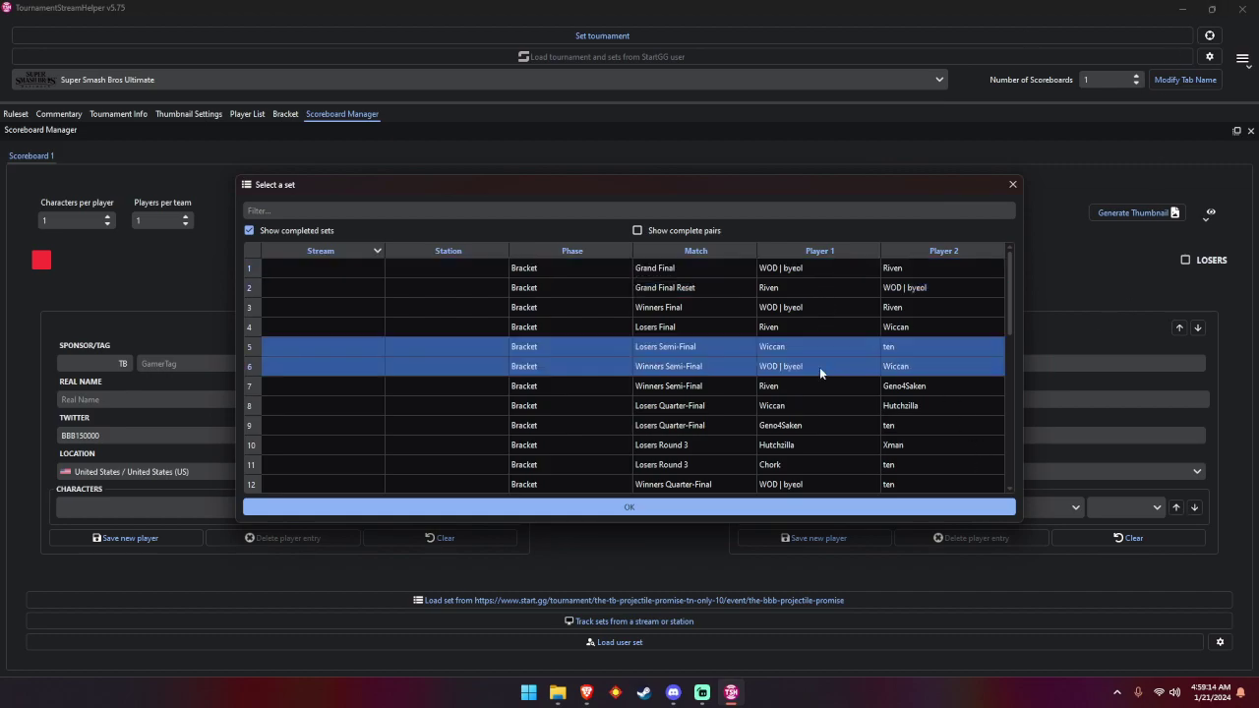
click(713, 349)
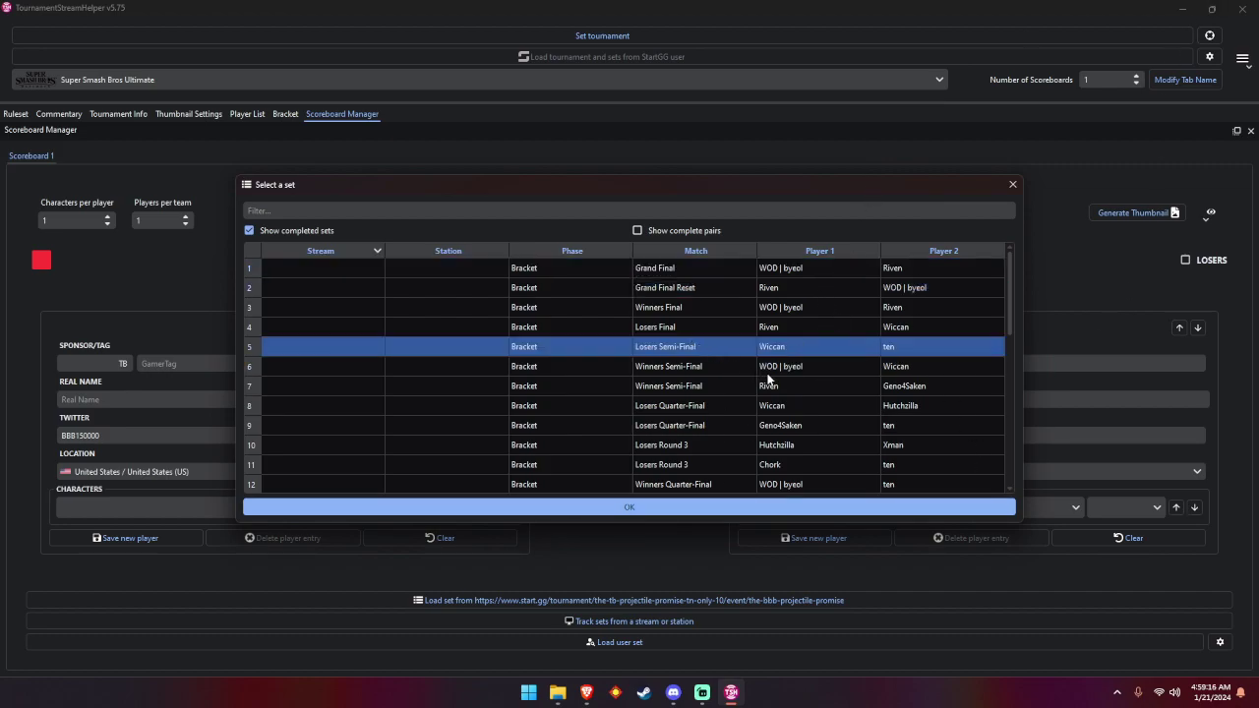
click(828, 509)
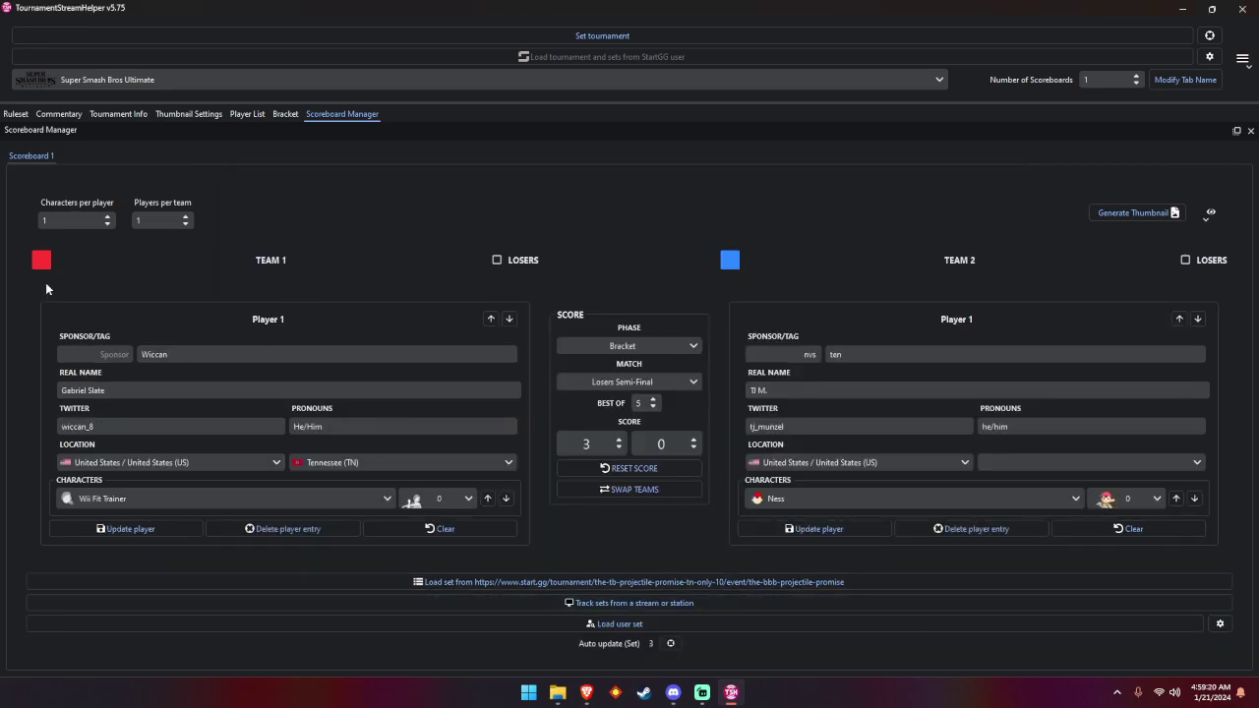
Review both teams' player fields: tags, sponsor, name, Twitter, pronouns, country and state
click(197, 357)
key(ctrl+a)
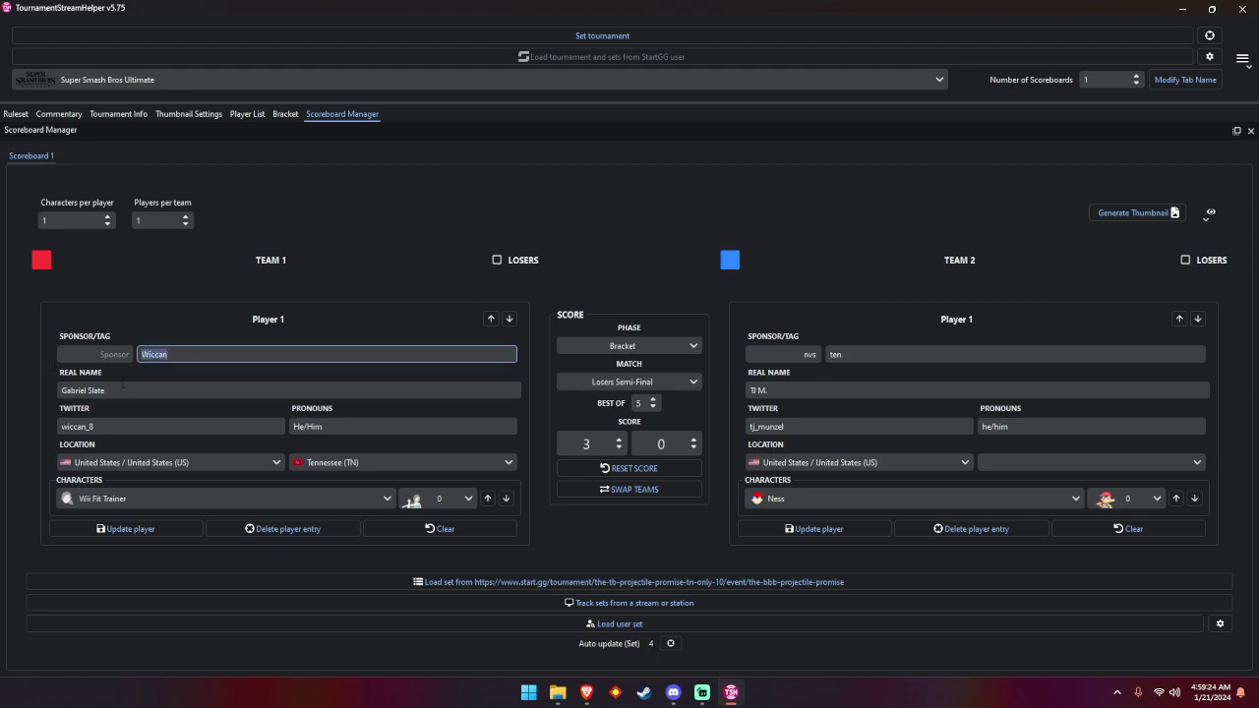
double_click(799, 354)
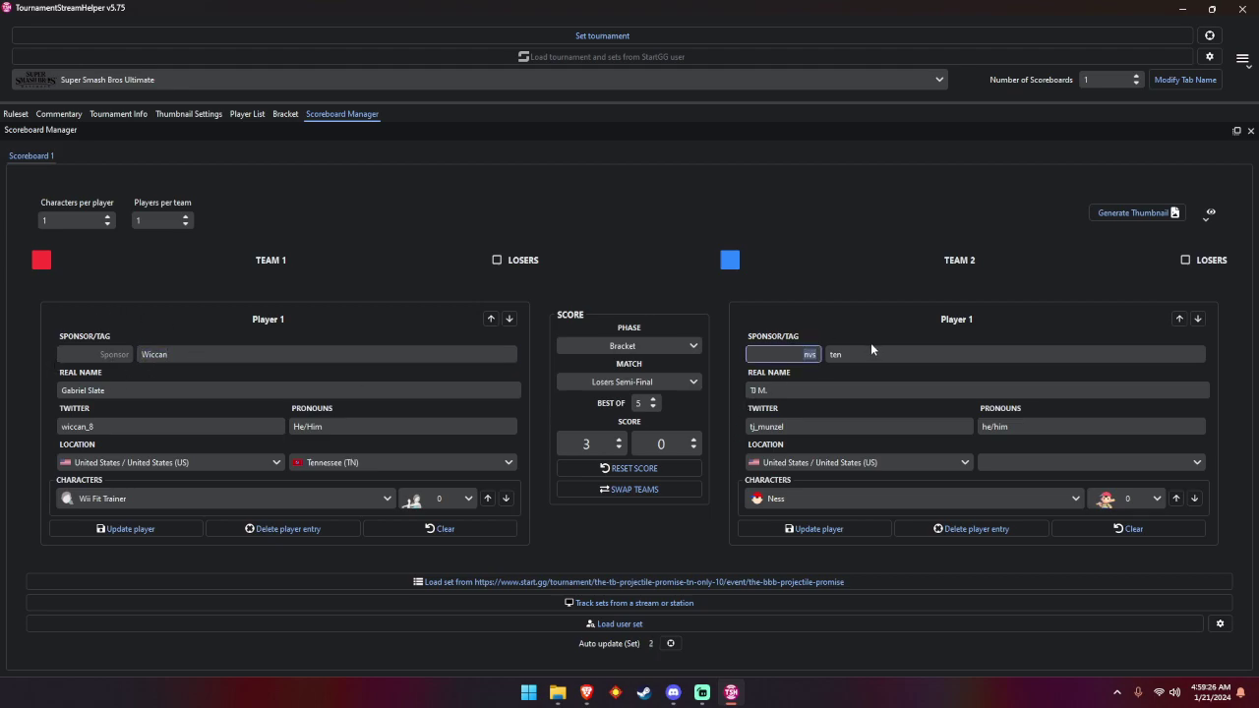
click(871, 352)
key(Tab)
click(127, 389)
key(Tab)
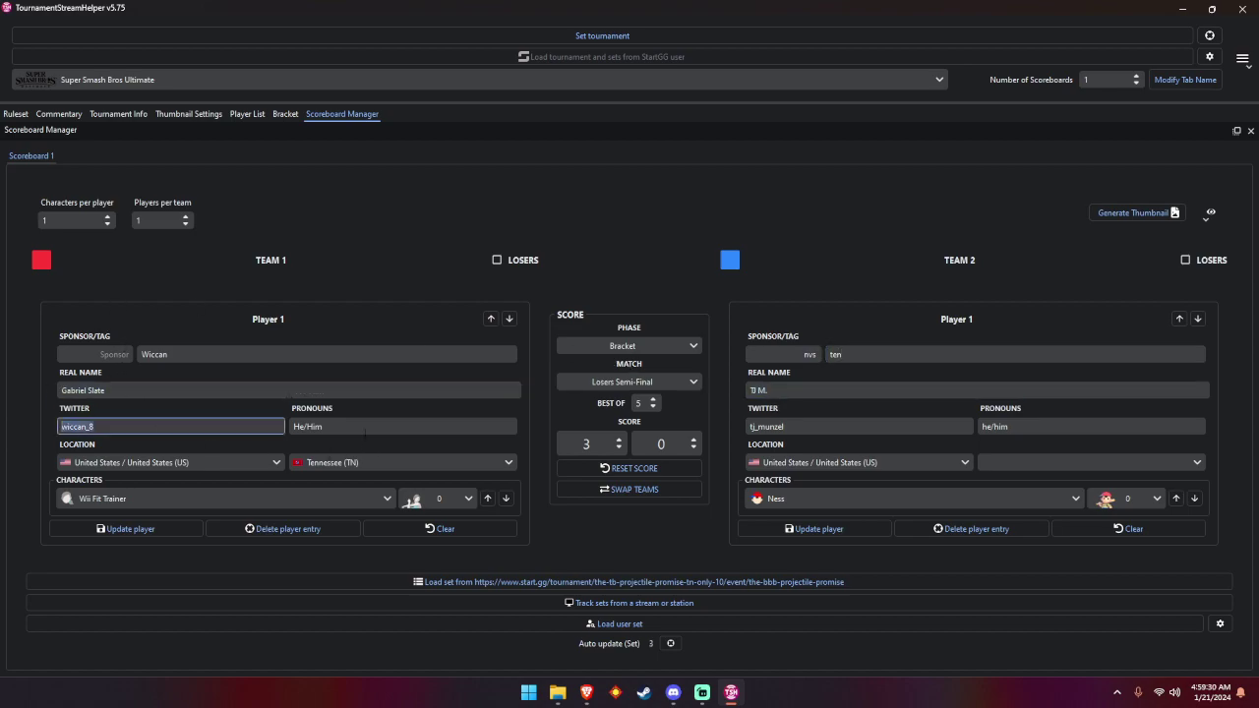
key(Tab)
key(Tab)
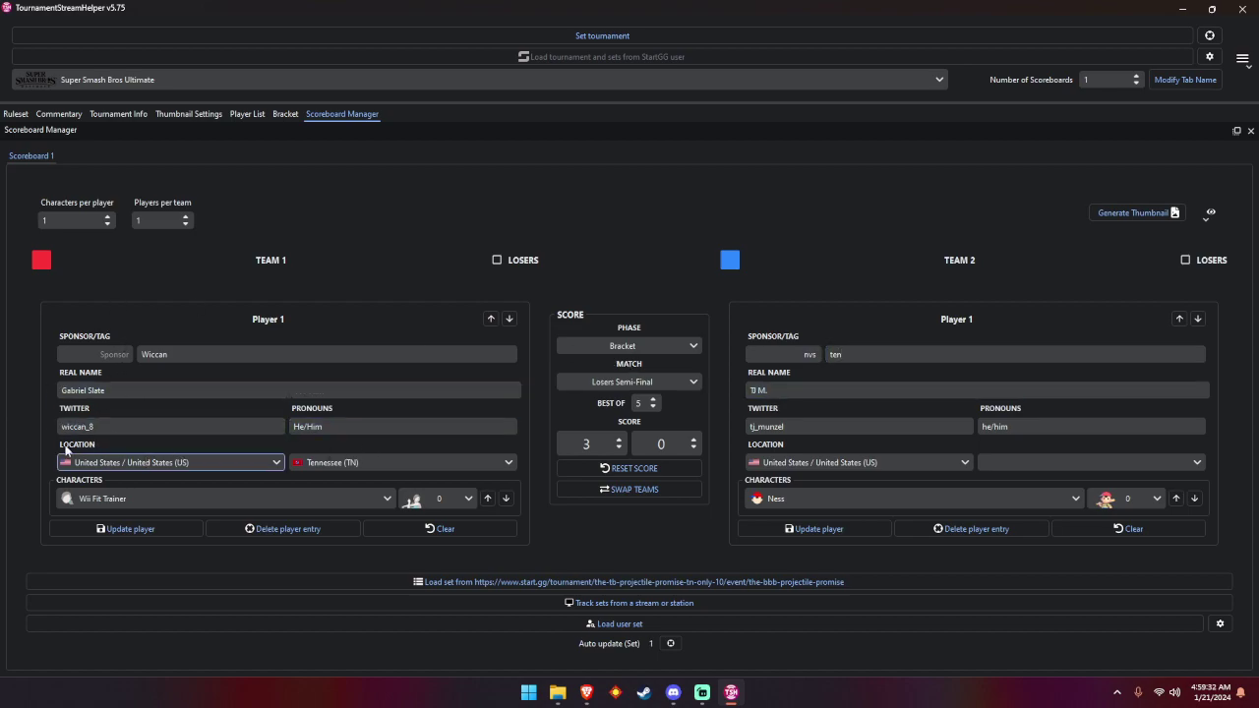
click(215, 492)
key(shift+Tab)
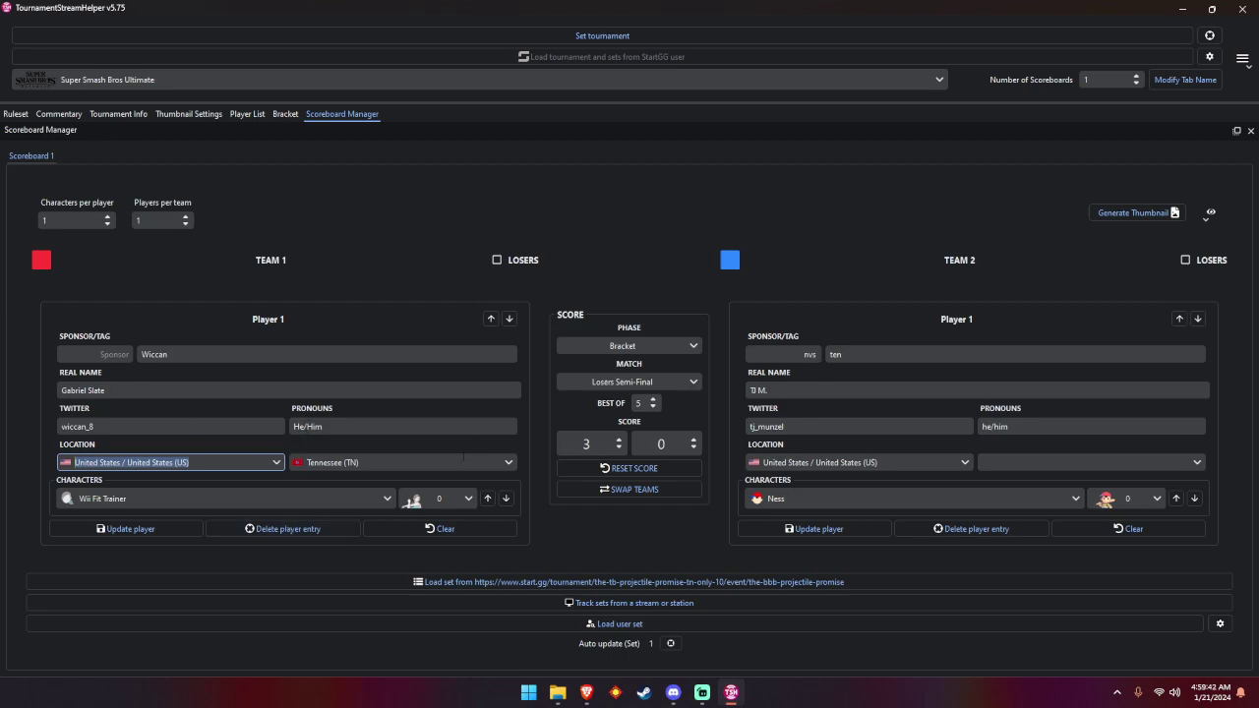
key(Tab)
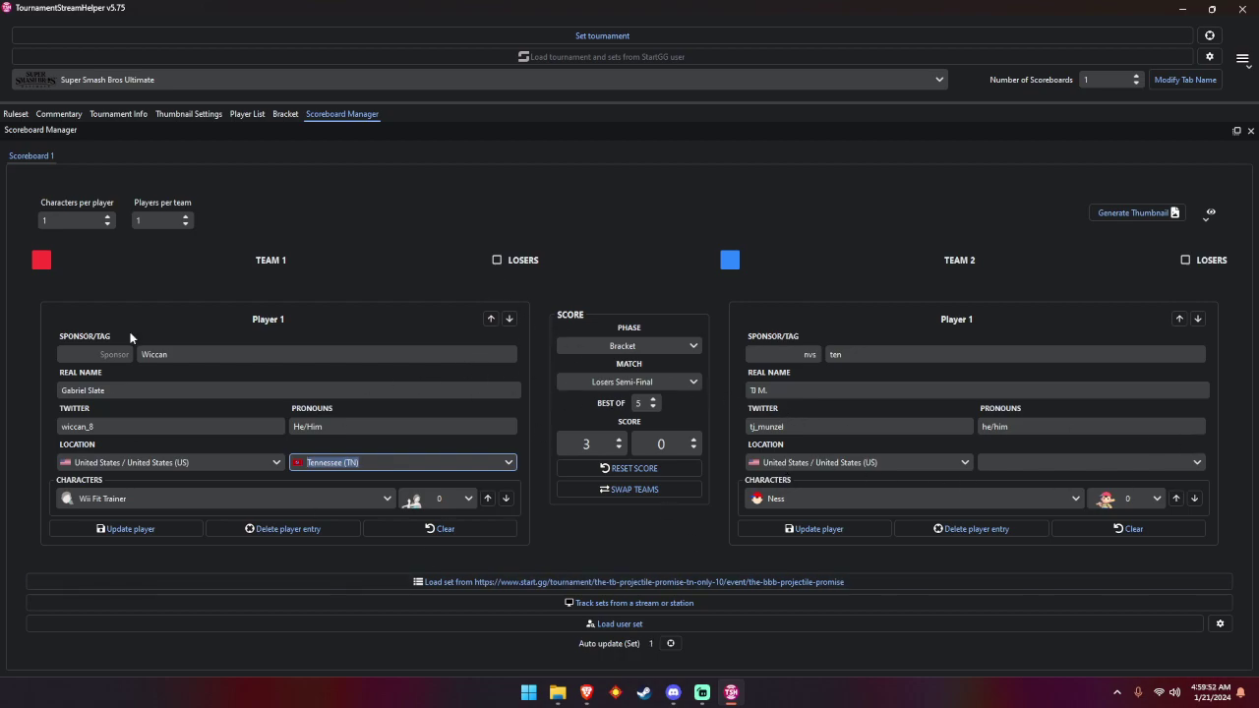
Check Team 1's character list, raise Team 1's score to 4, and open the Bracket tab
click(388, 499)
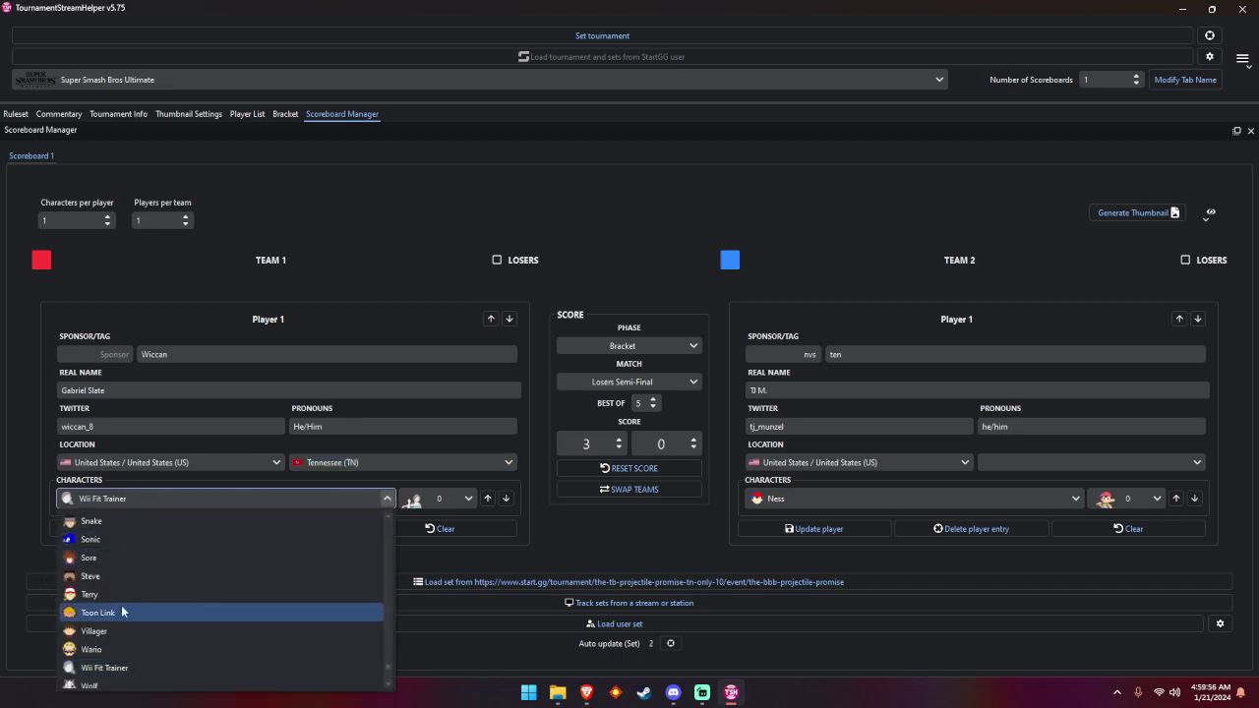
scroll(152, 604, down, 2)
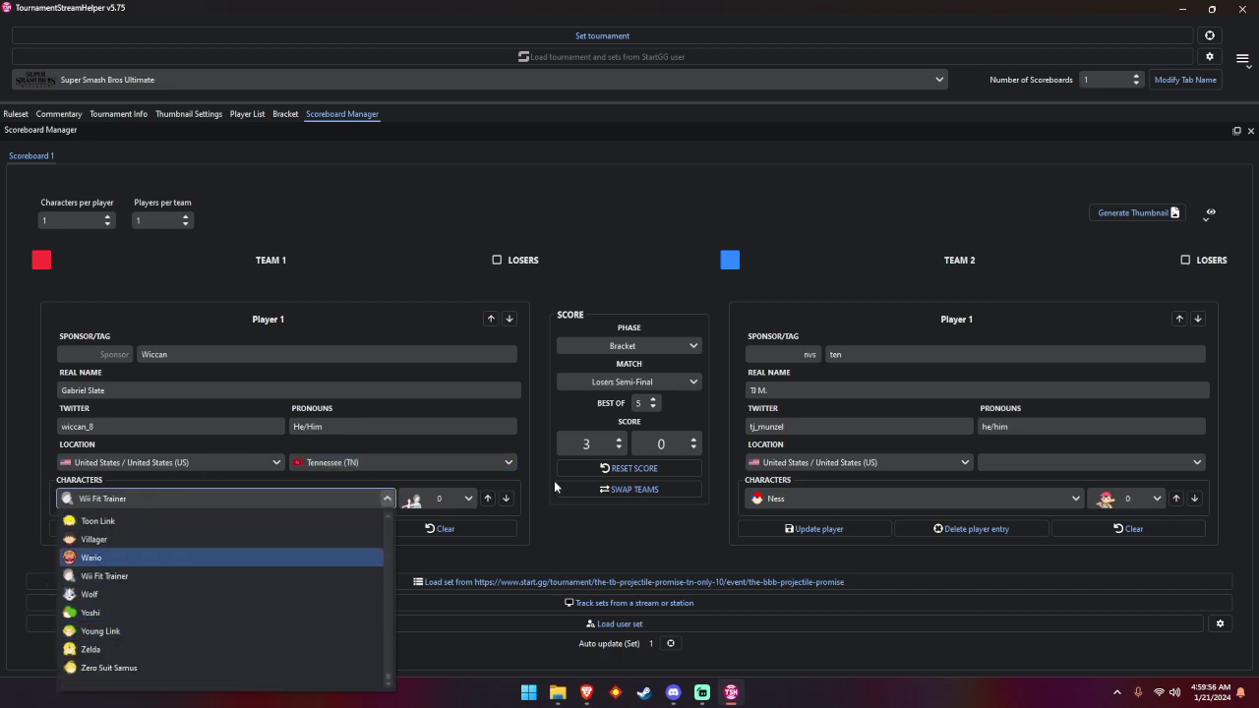
click(616, 444)
click(618, 440)
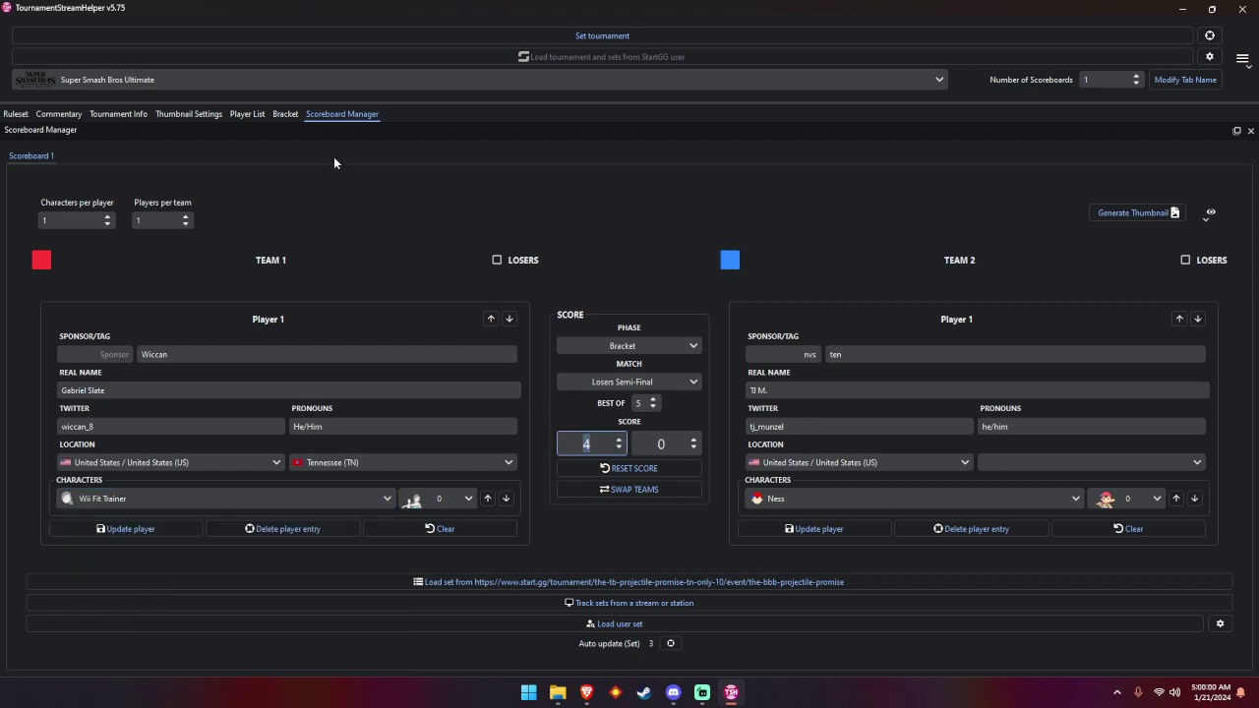
click(285, 113)
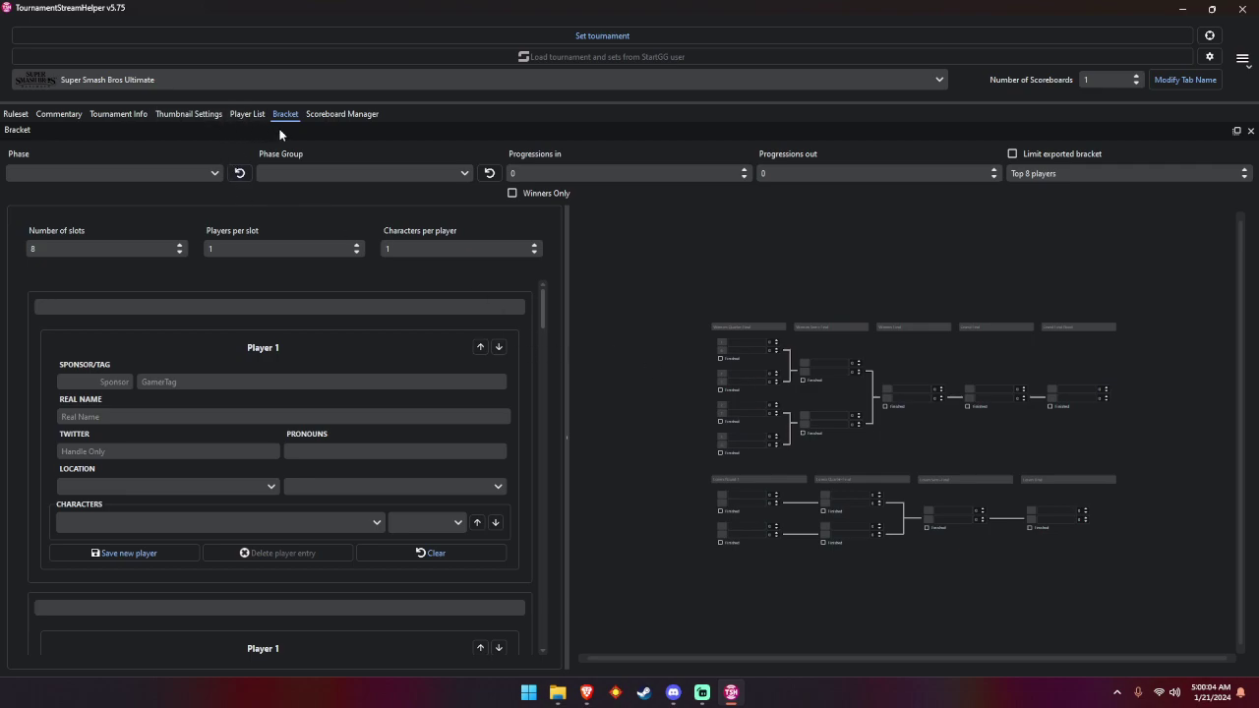
Review the Player List, Thumbnail Settings and Tournament Info tabs, ending on the two-commentator Commentary tab
click(244, 114)
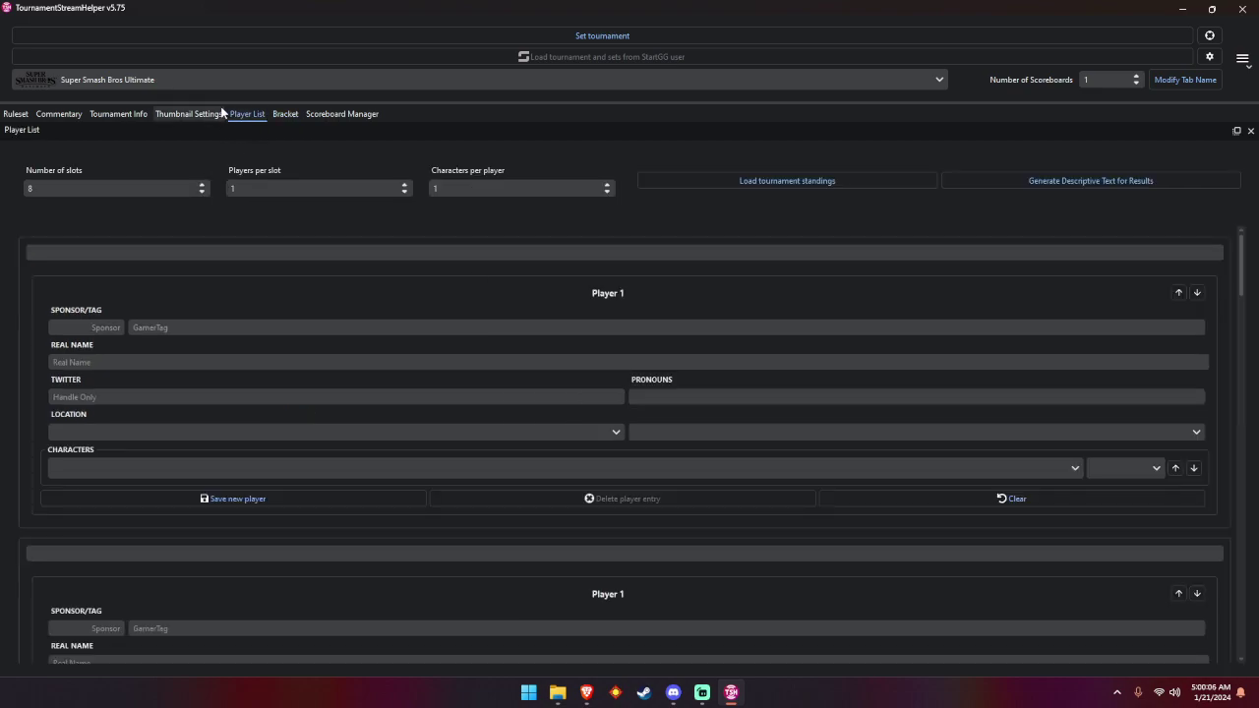
click(208, 114)
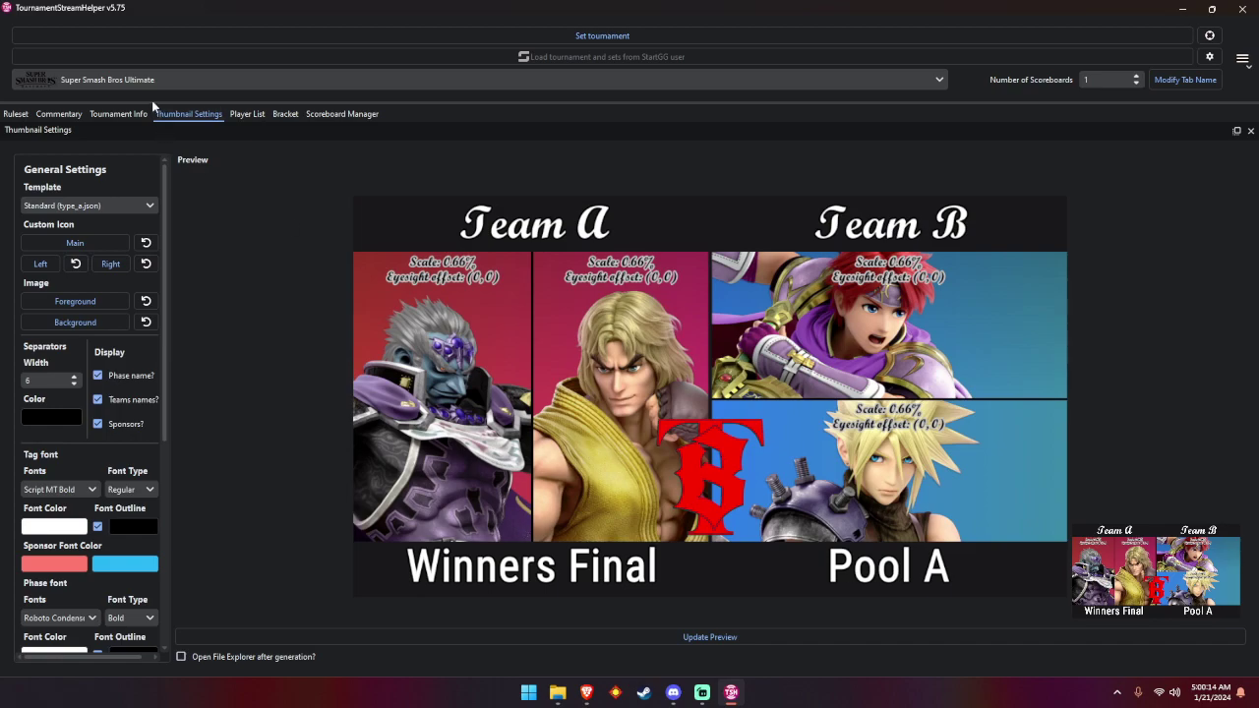
click(119, 114)
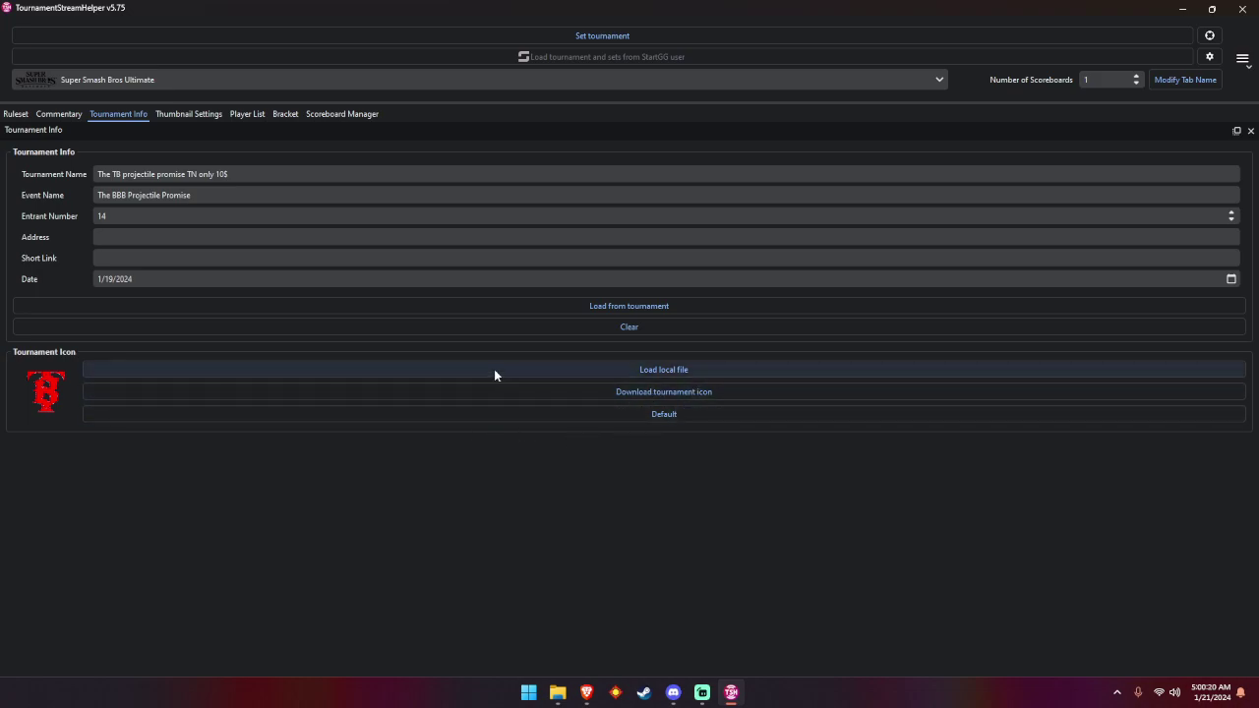
click(60, 115)
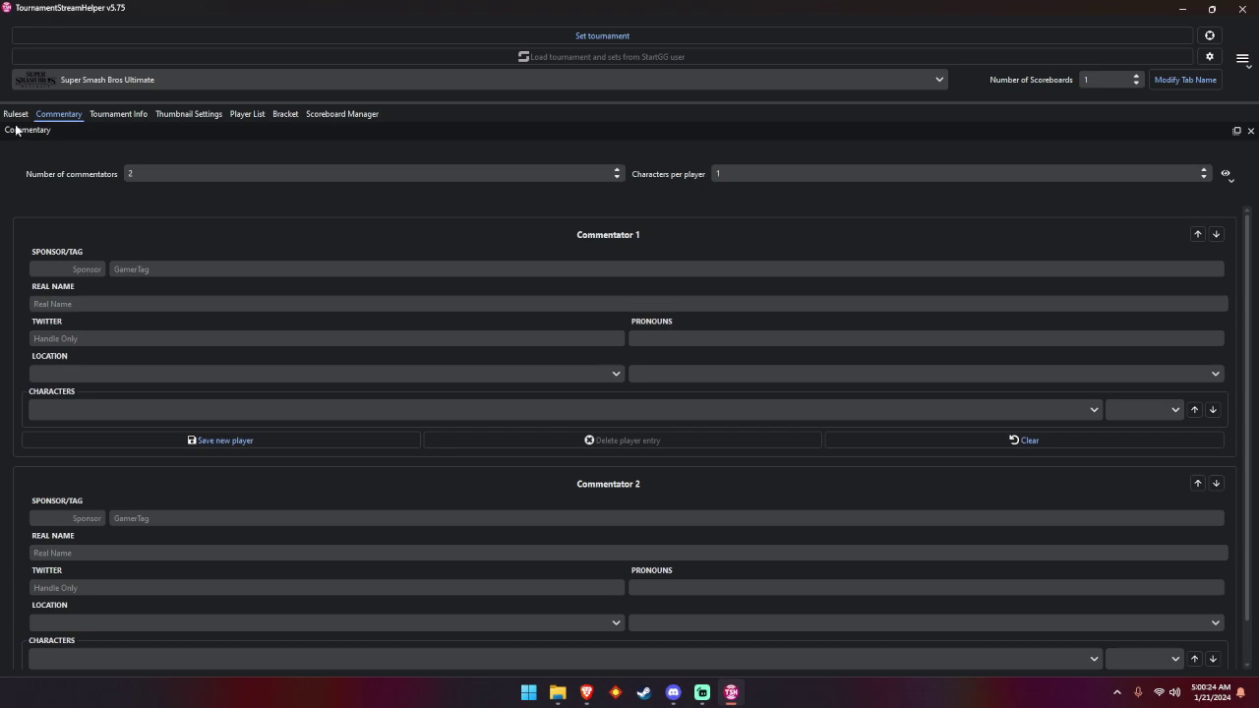
Check the Ruleset stage list, then minimize TournamentStreamHelper and the folder window
click(14, 115)
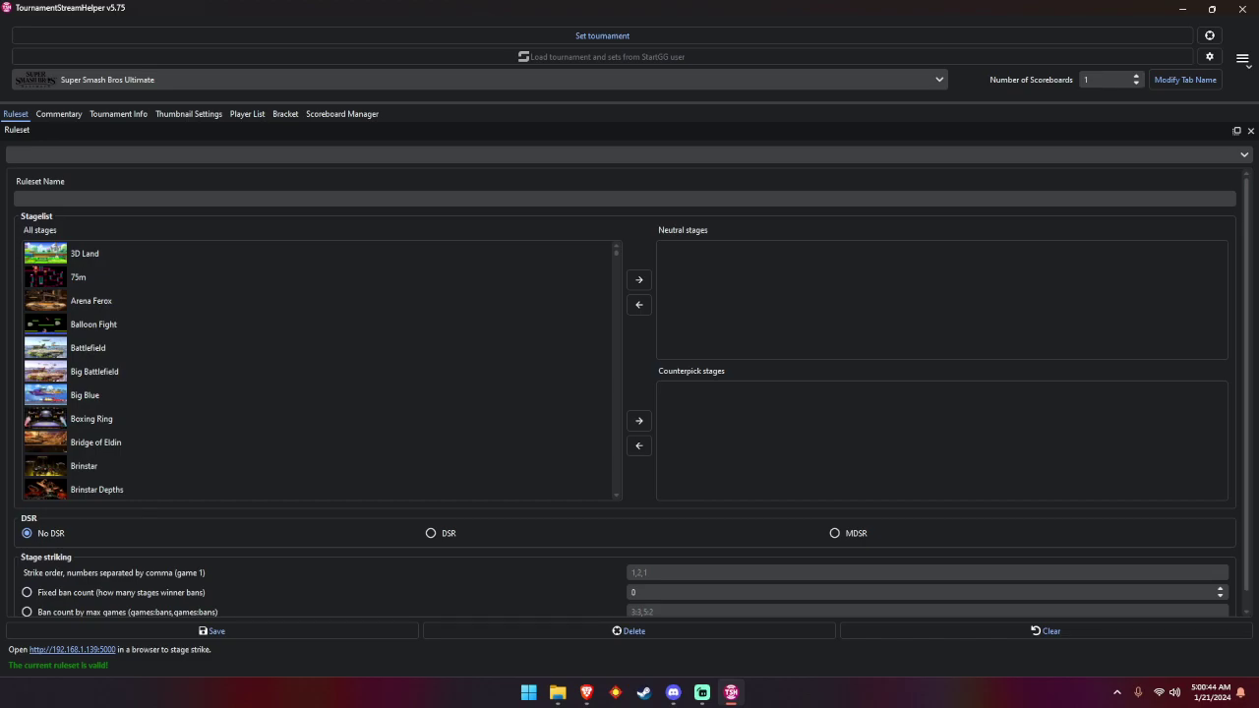
click(1181, 8)
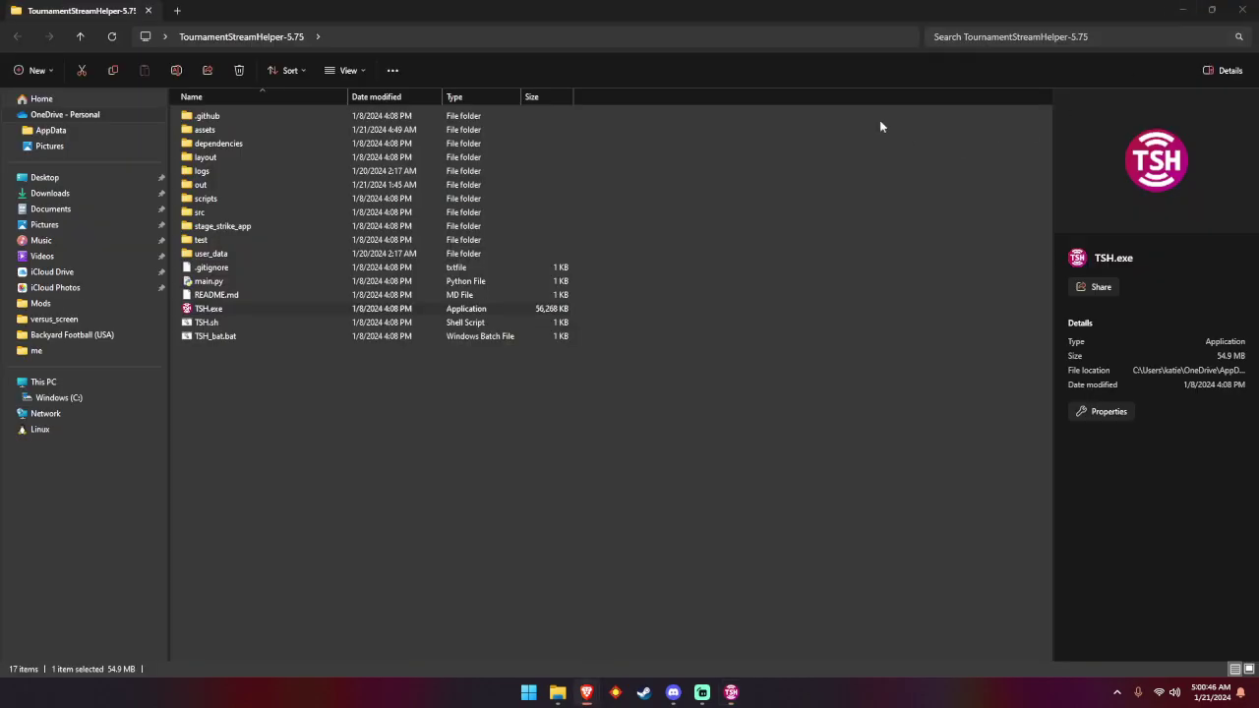
click(1183, 10)
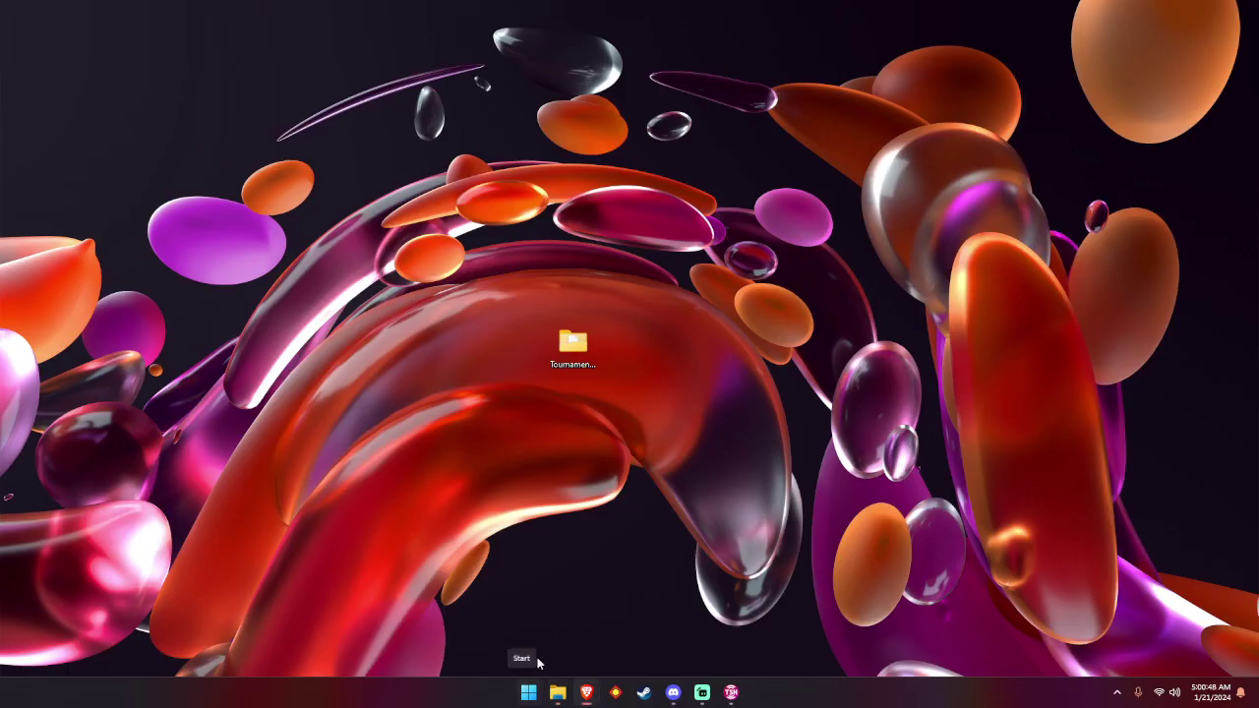
Restore the TournamentStreamHelper-5.75 folder window as a smaller window moved to the right
mouse_move(557, 692)
click(586, 644)
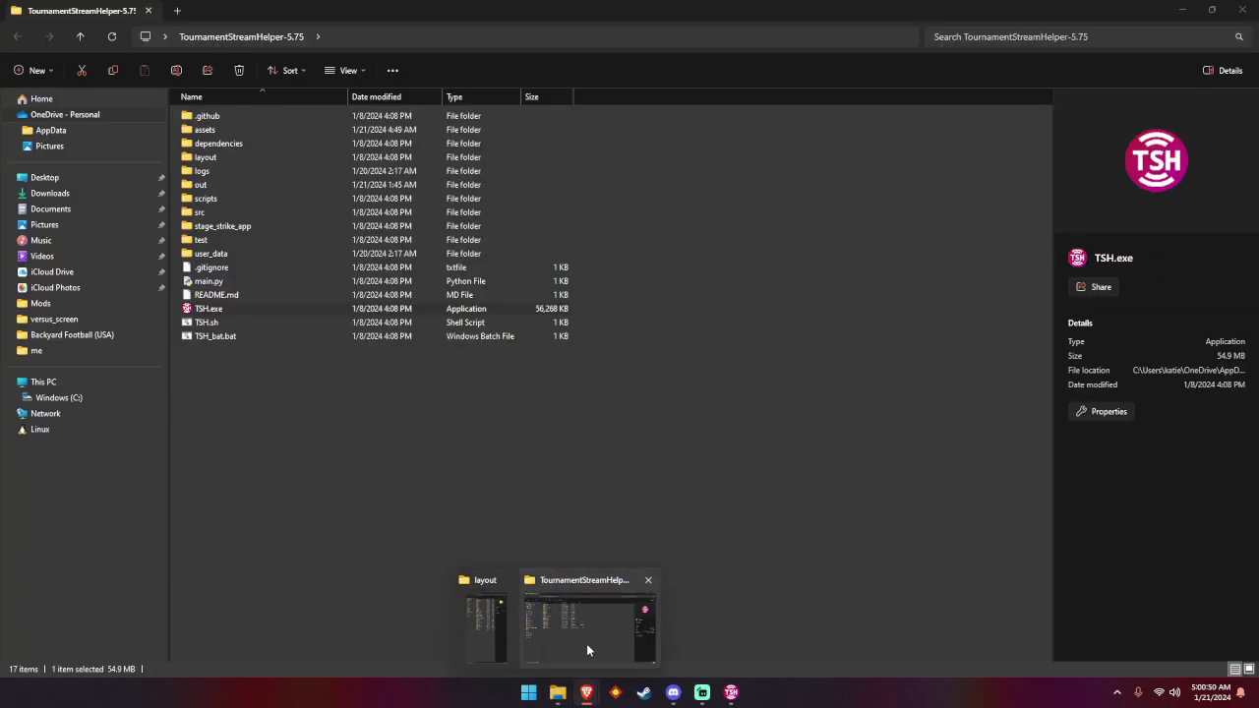
drag(655, 9, 1258, 258)
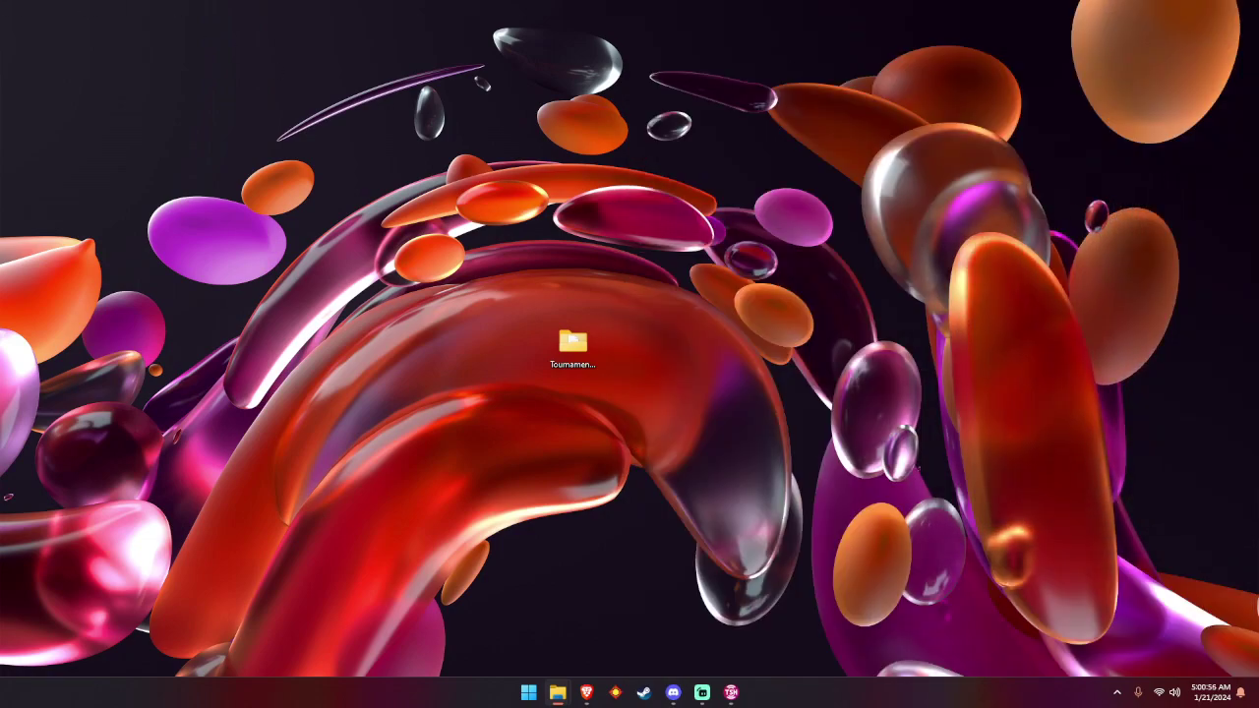
Maximize Streamlabs Desktop and bring the folder window back on top of it
key(alt+Tab)
drag(5, 8, 675, 8)
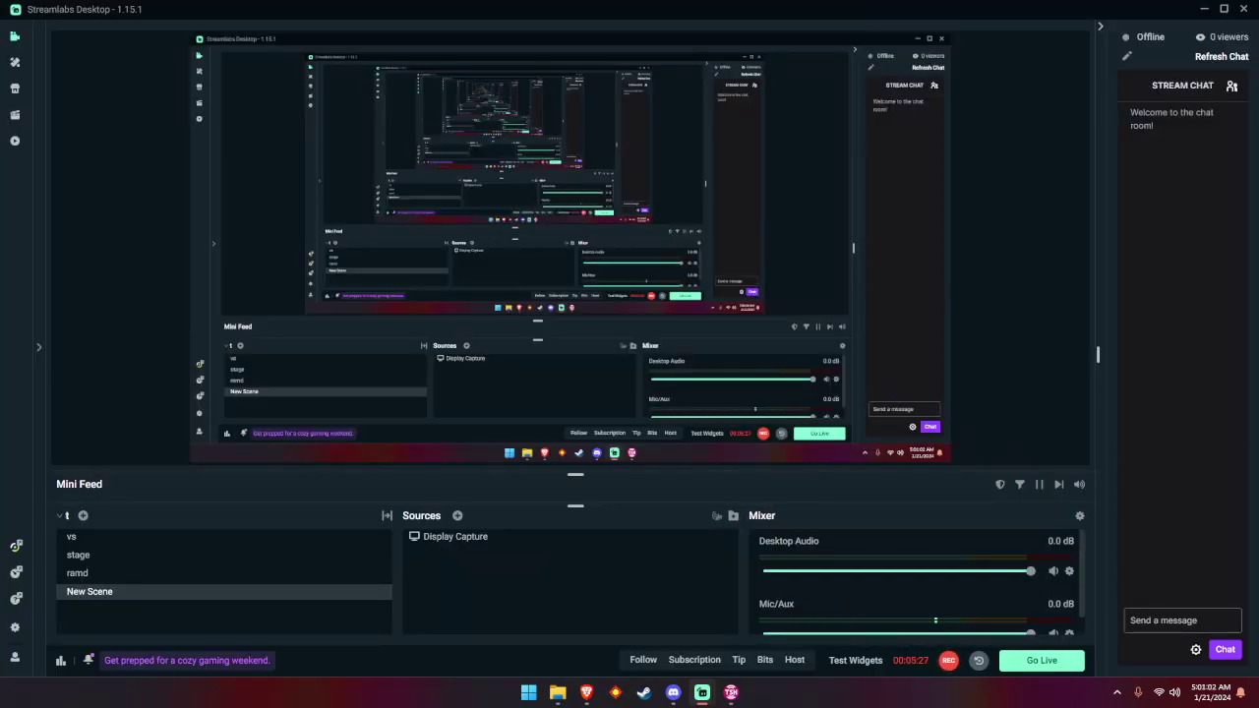
key(alt+Tab)
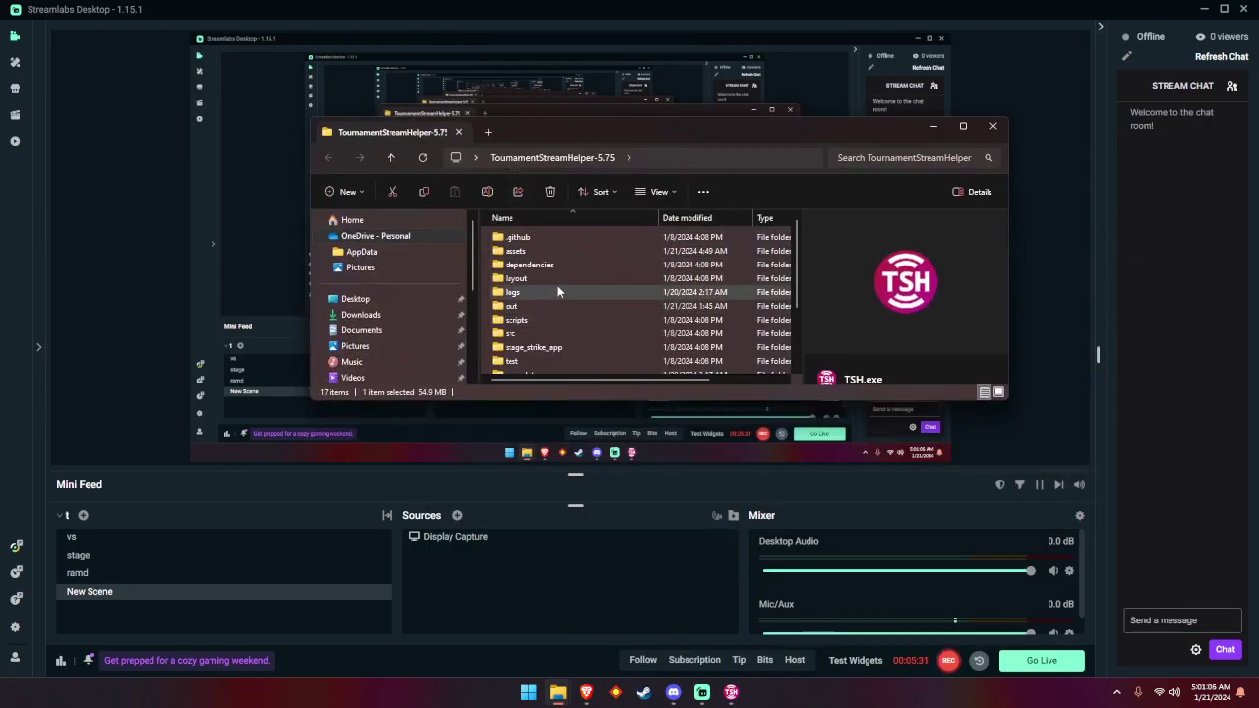
Scroll through the TournamentStreamHelper-5.75 folder and select the layout folder
scroll(556, 296, down, 1)
scroll(554, 324, up, 1)
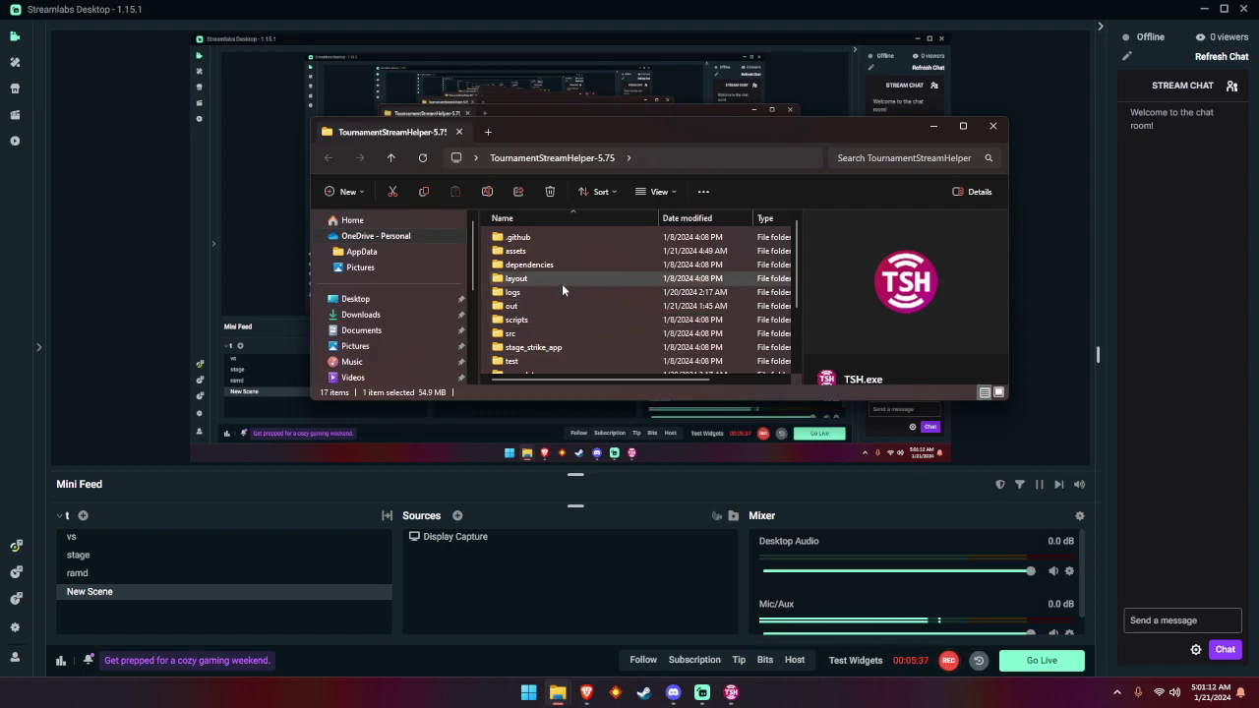
scroll(570, 333, down, 2)
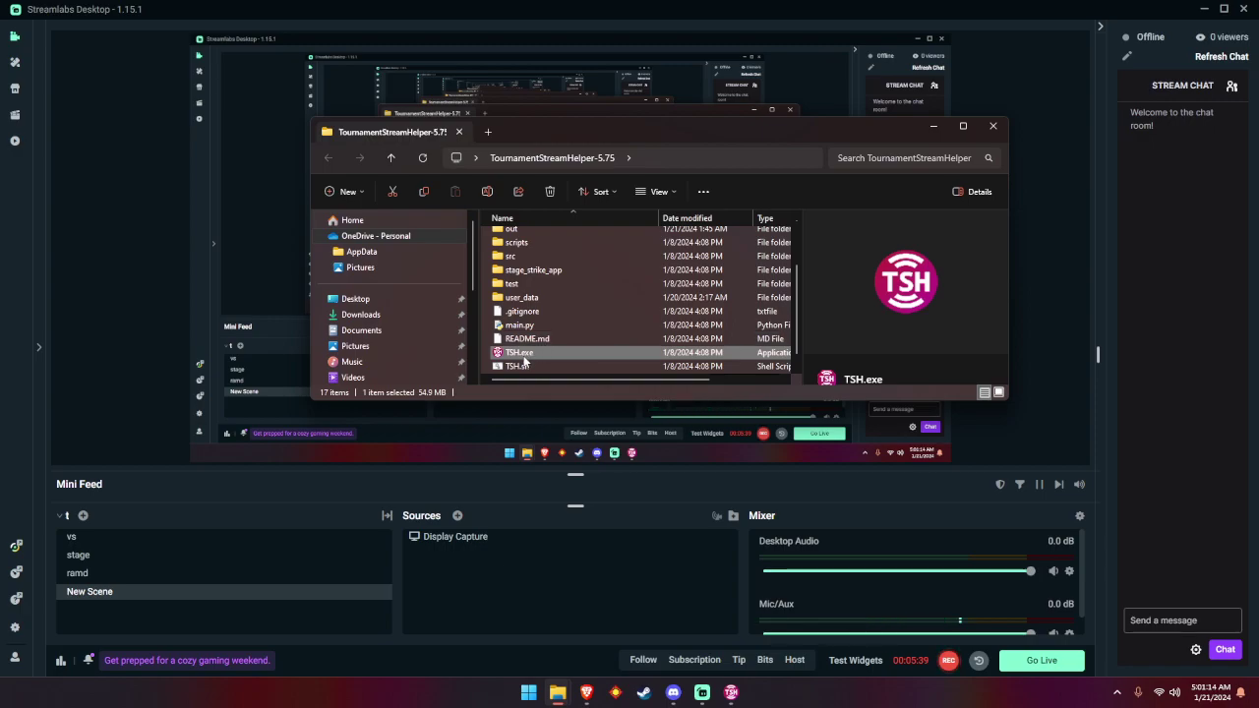
scroll(527, 353, up, 2)
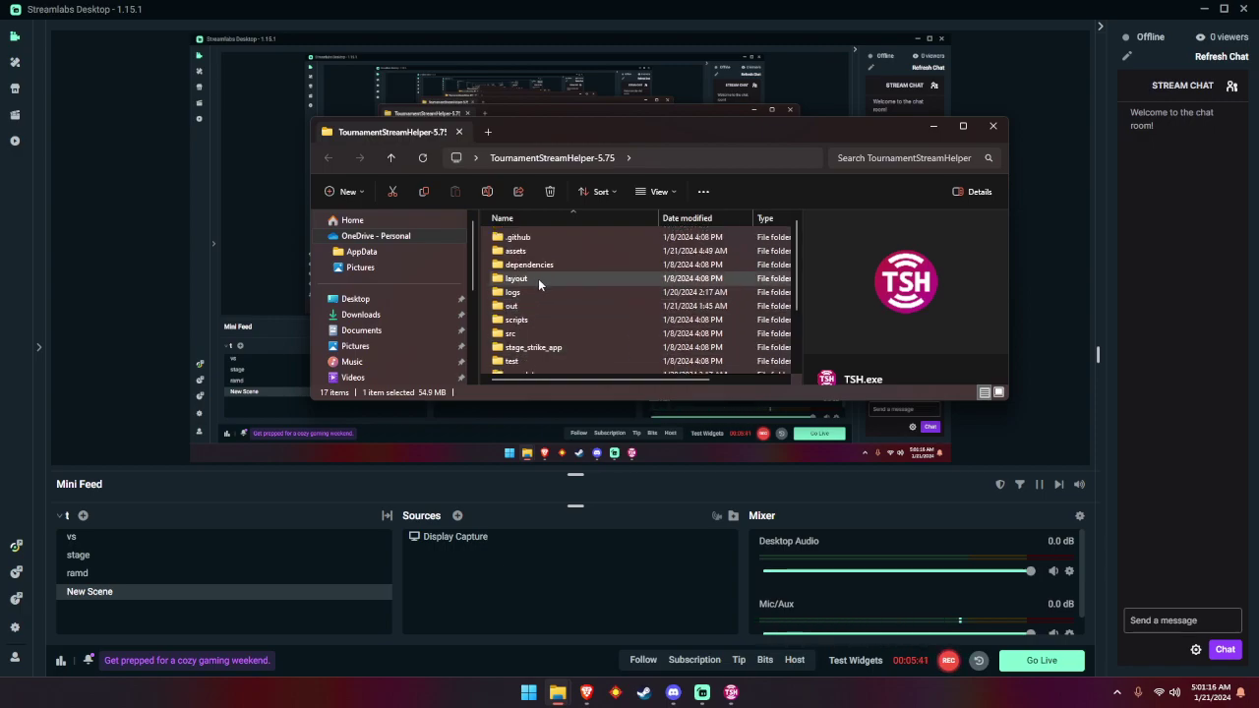
click(541, 279)
Open the layout folder and scroll through its 39 items
double_click(572, 278)
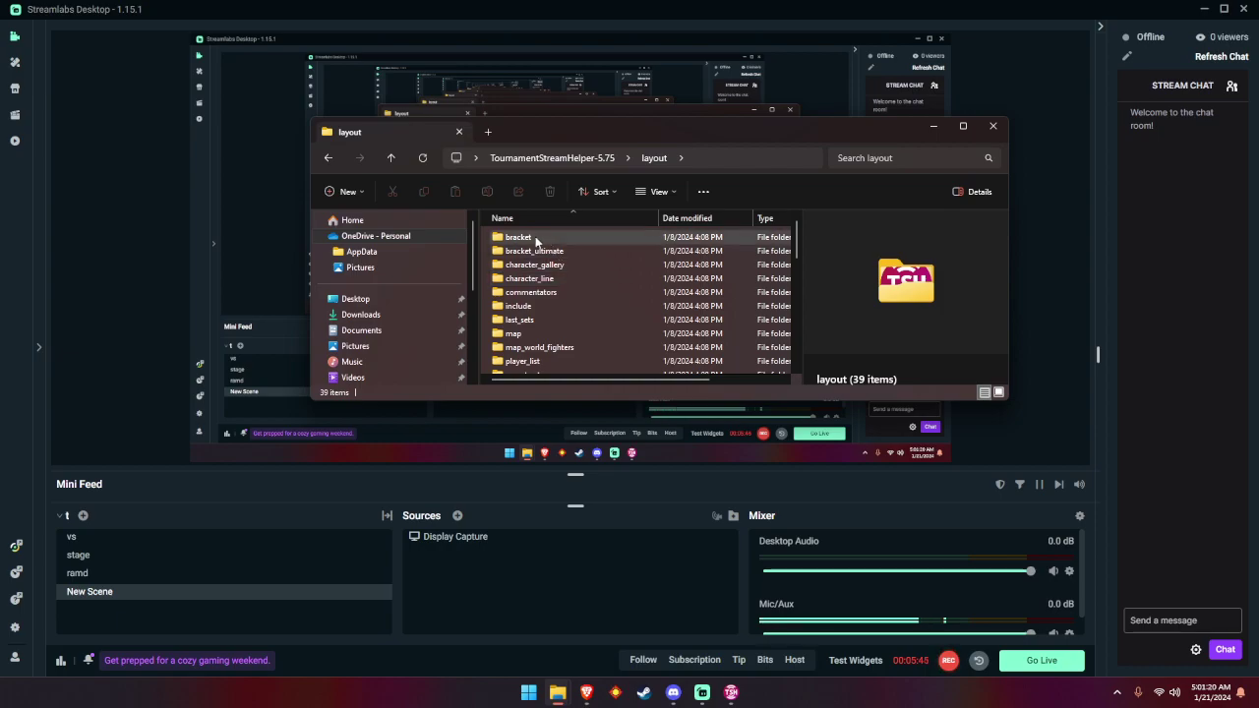
scroll(581, 277, down, 5)
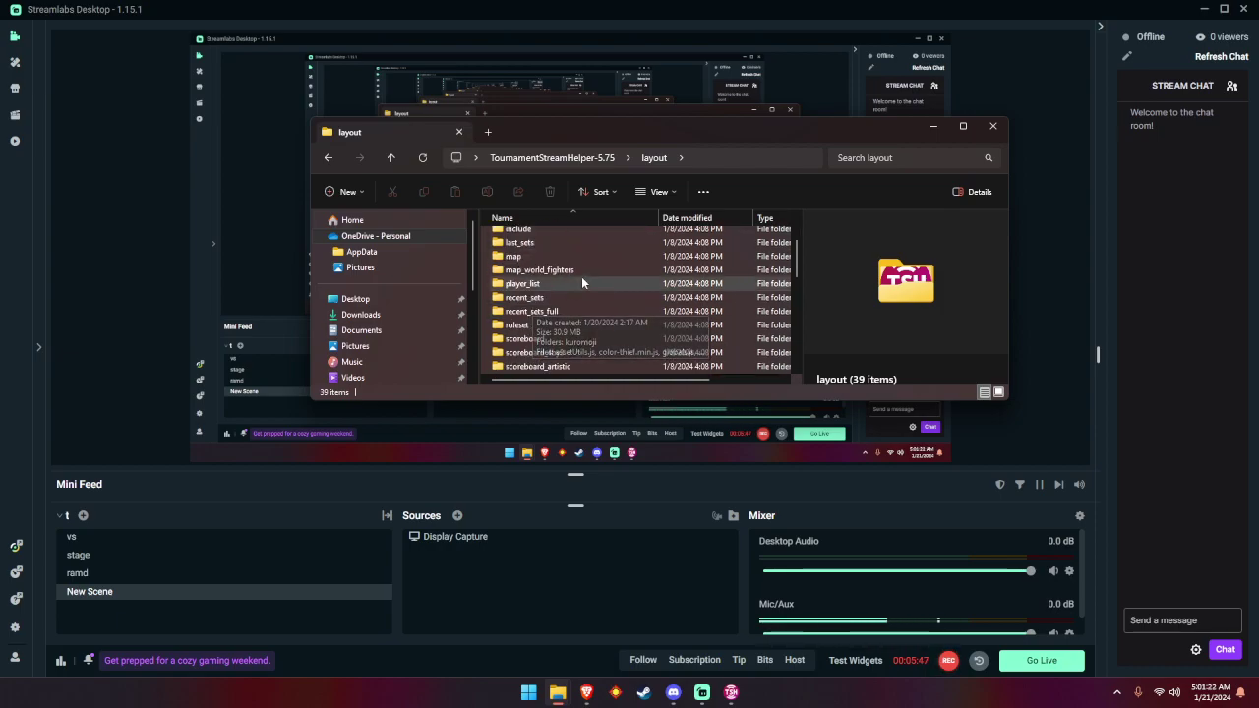
scroll(582, 283, down, 3)
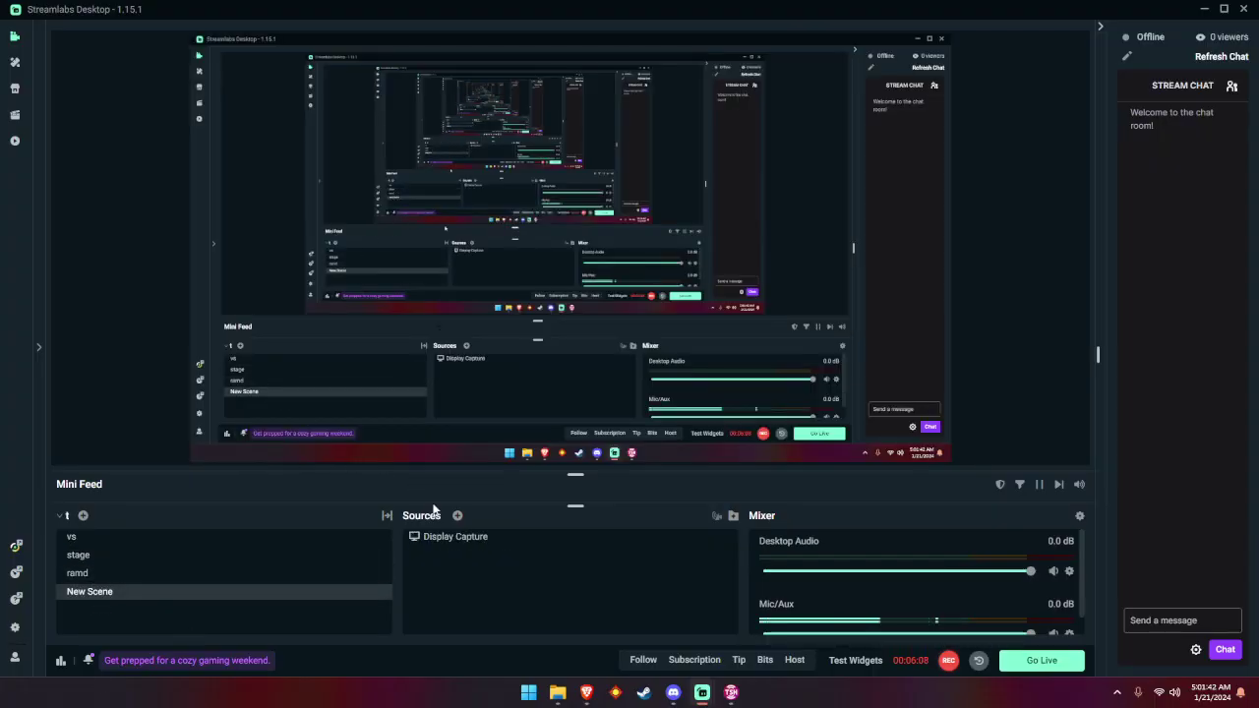
Bring the layout folder window to the front and select versus_screen_tekken8
mouse_move(558, 688)
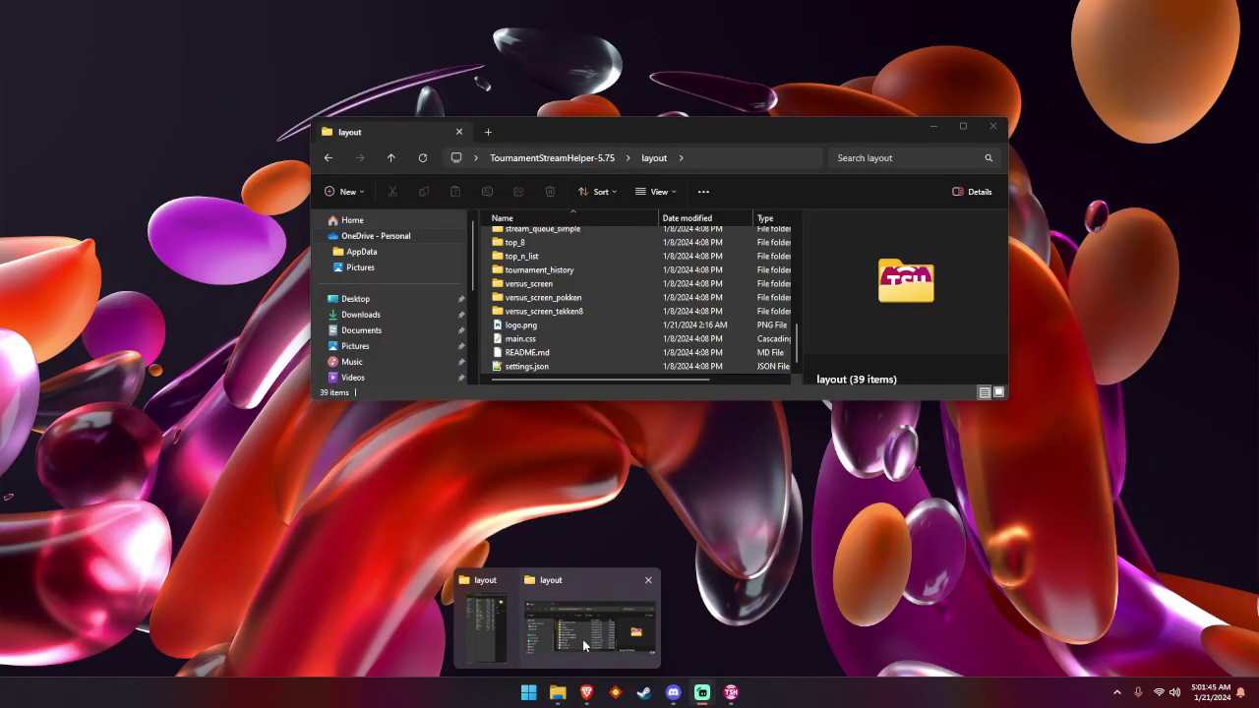
click(583, 640)
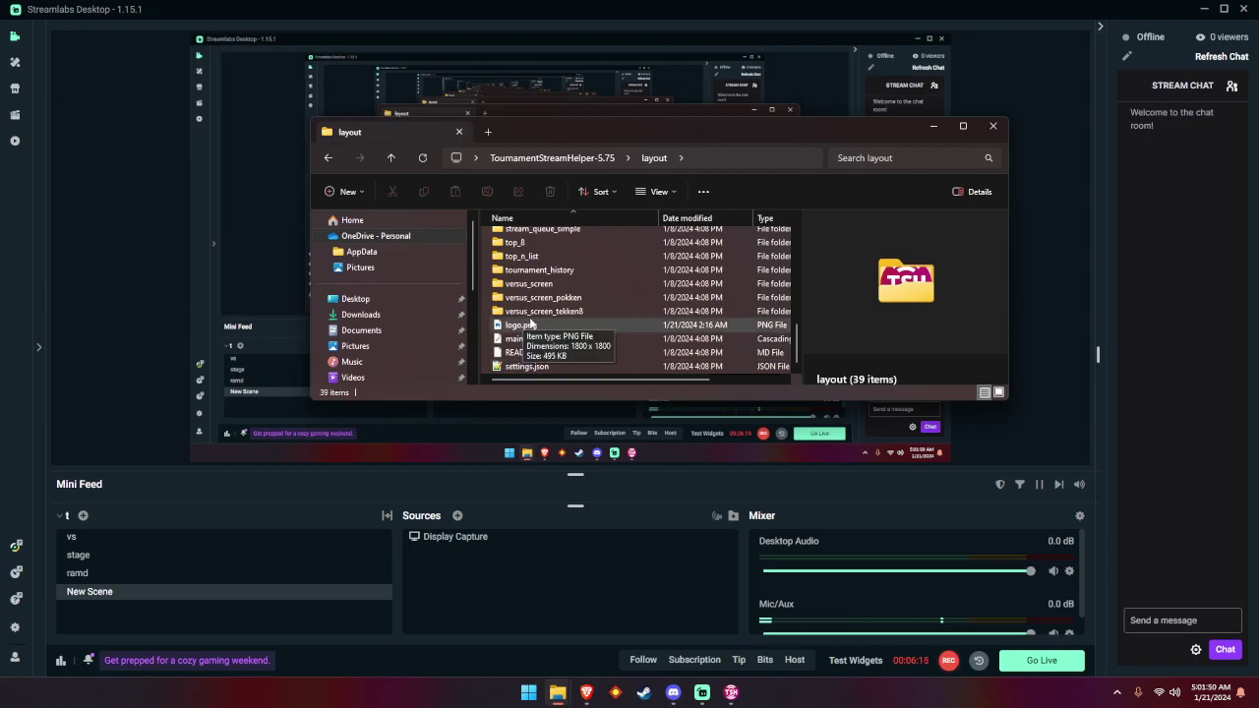
click(577, 313)
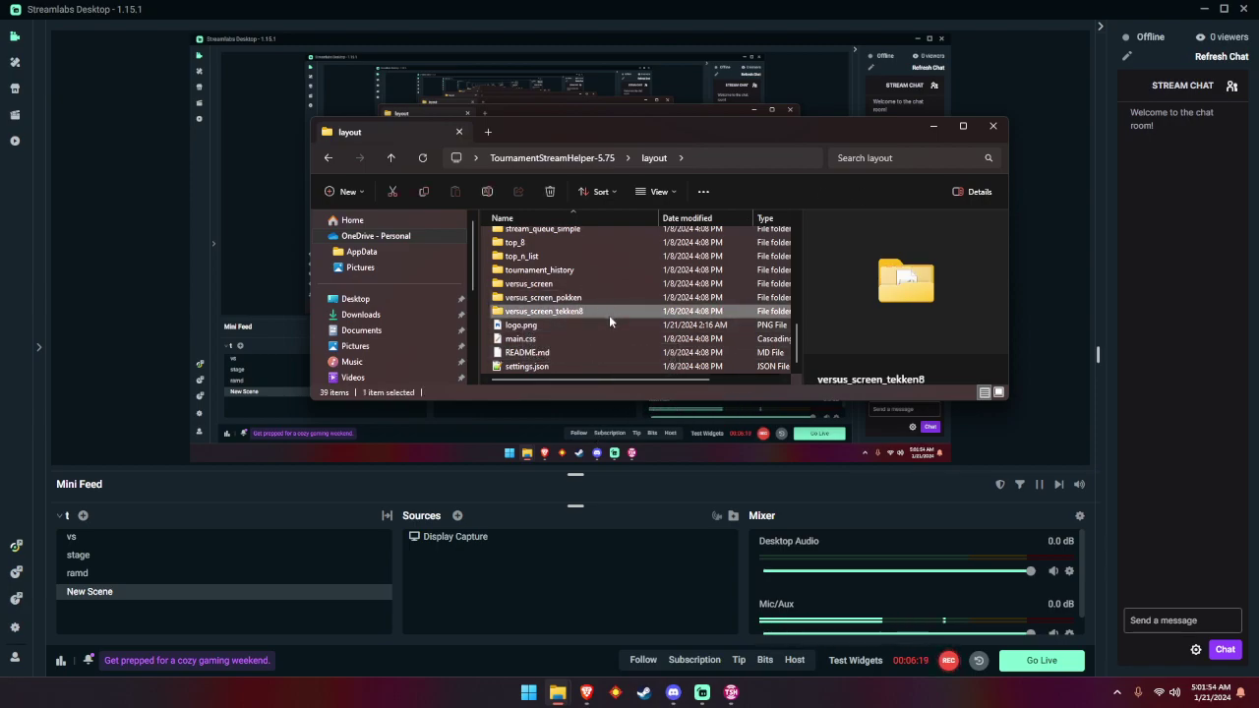
Open versus_screen_tekken8 and drag its index.html into the Streamlabs scene's Sources
double_click(611, 313)
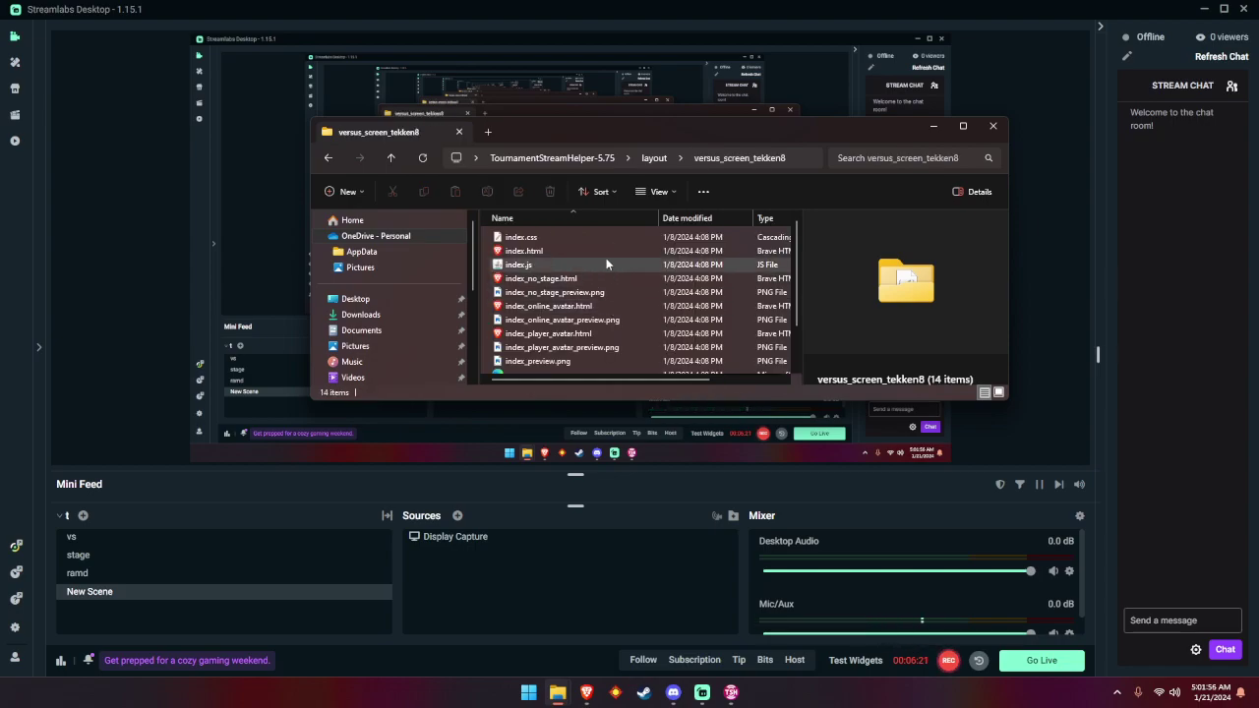
click(538, 242)
click(537, 252)
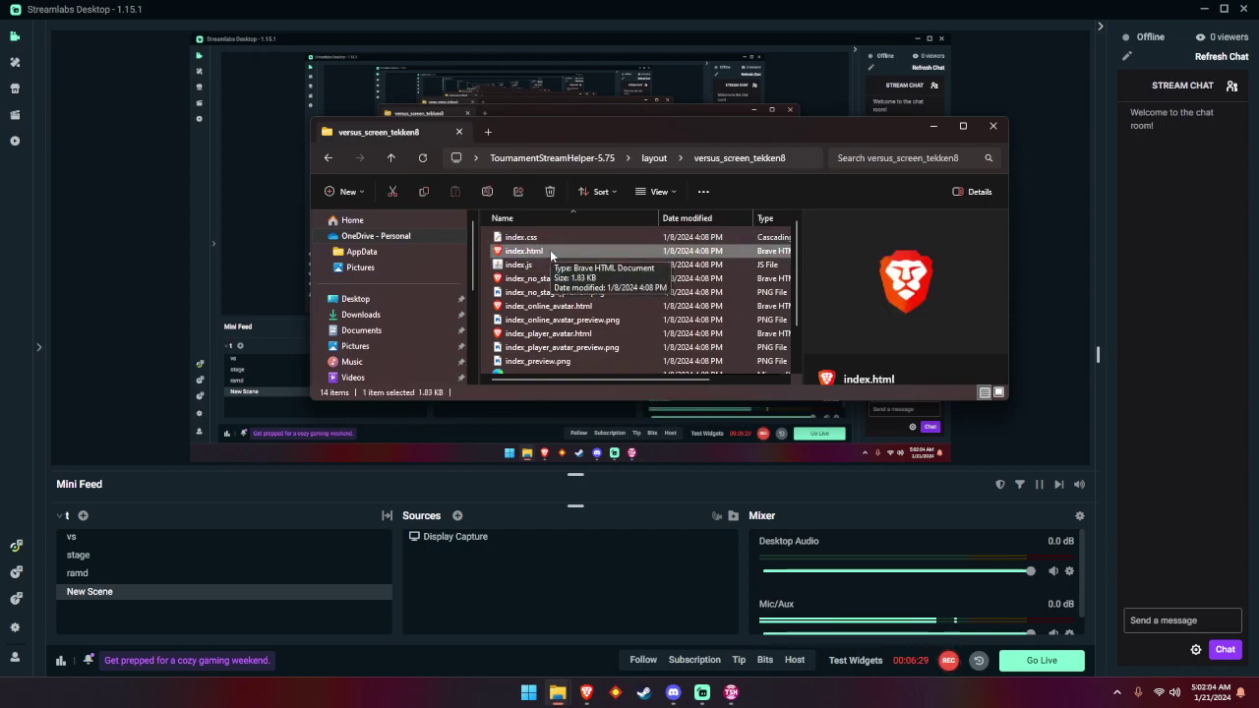
drag(550, 250, 630, 581)
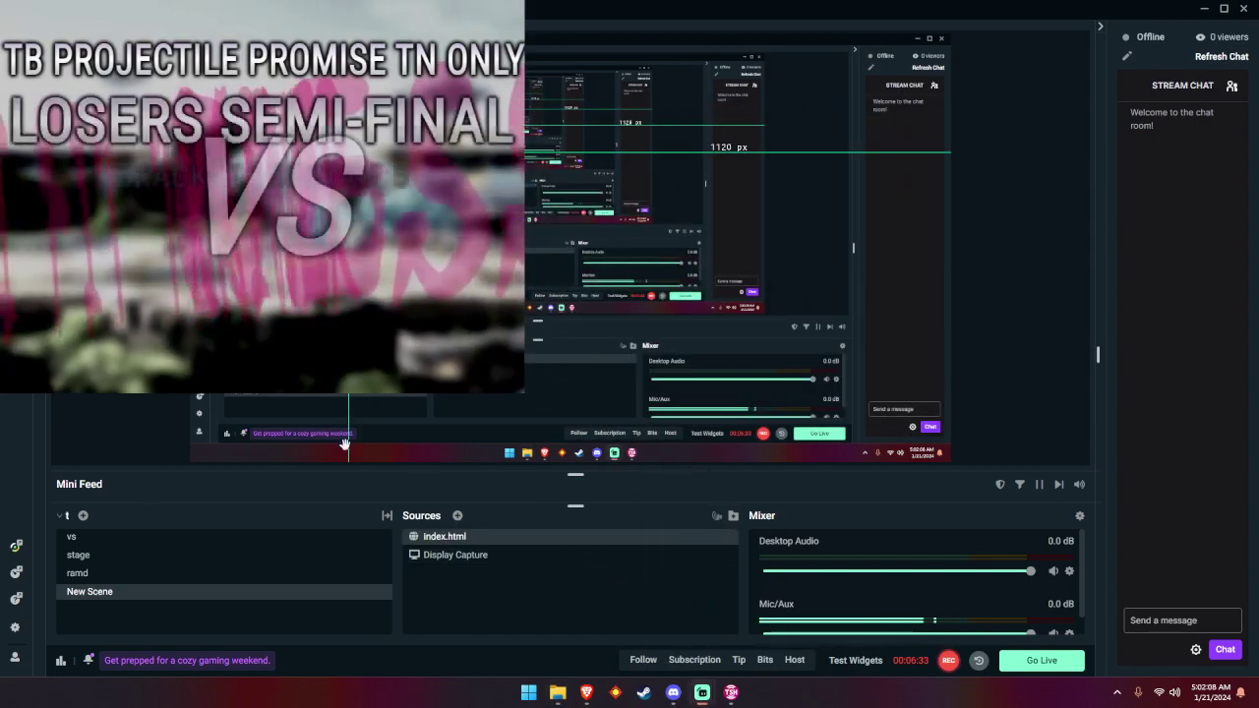
In the index.html source properties, change Width from 800 to 1920
double_click(483, 541)
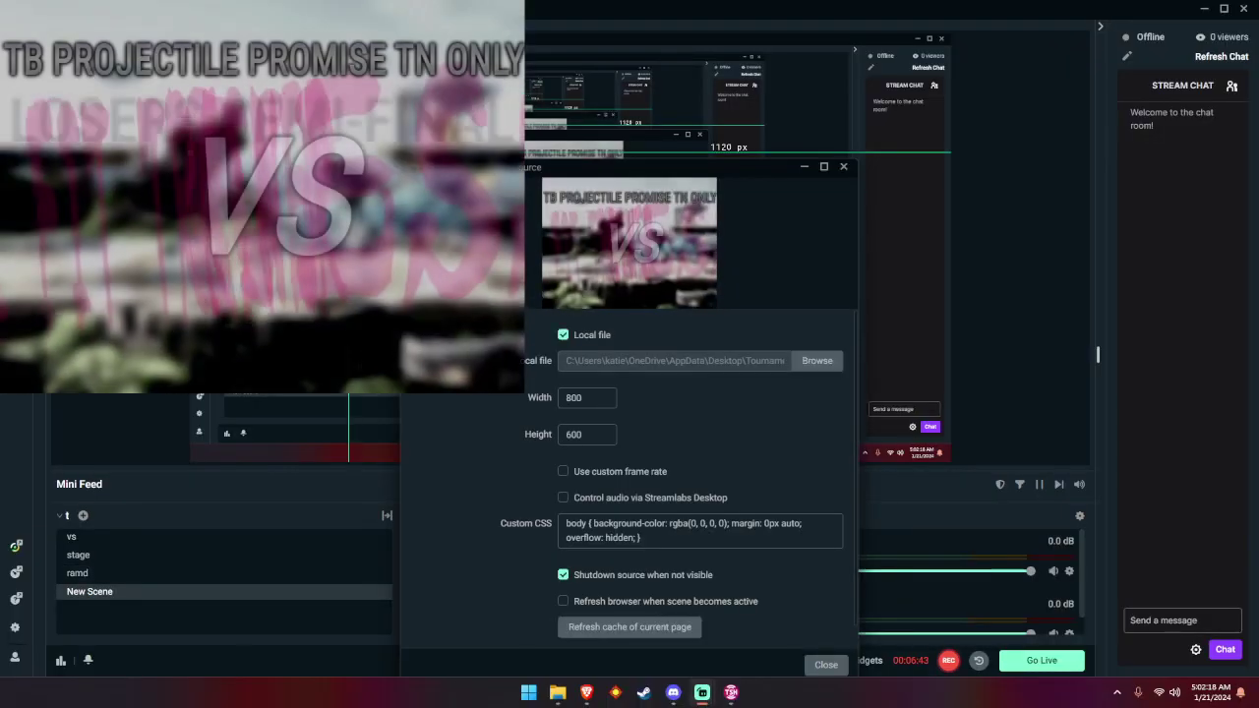
double_click(591, 398)
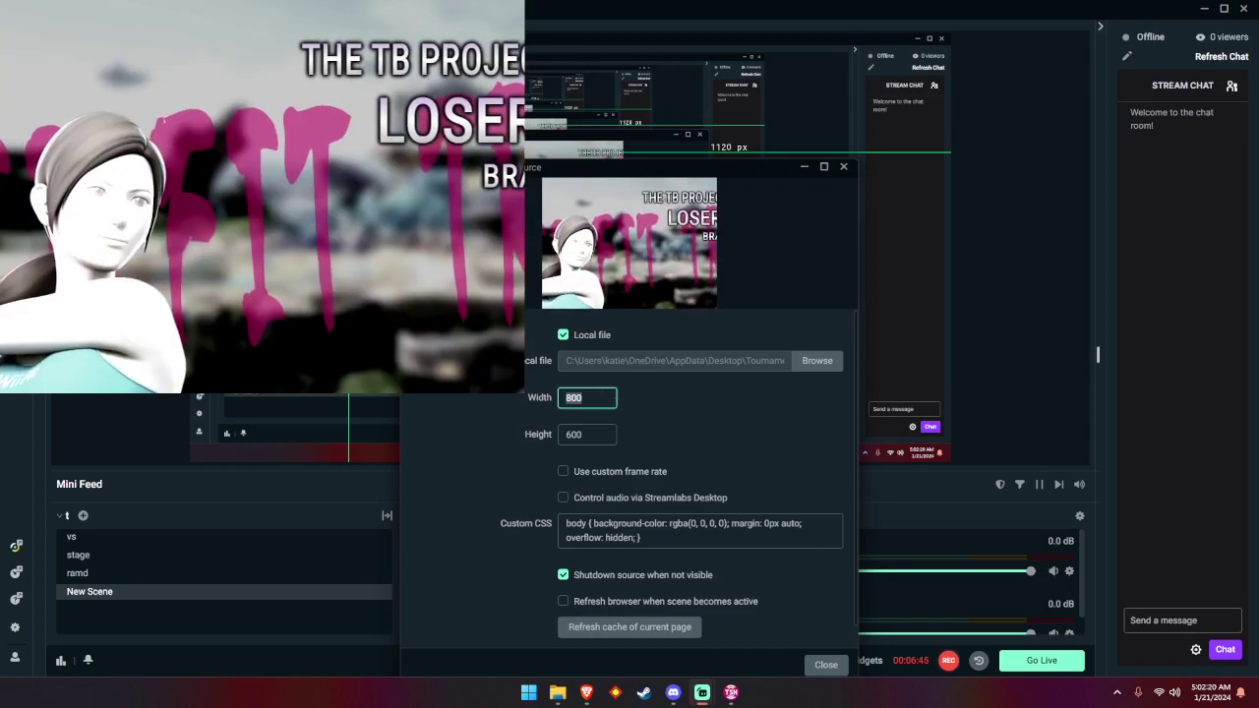
text(1)
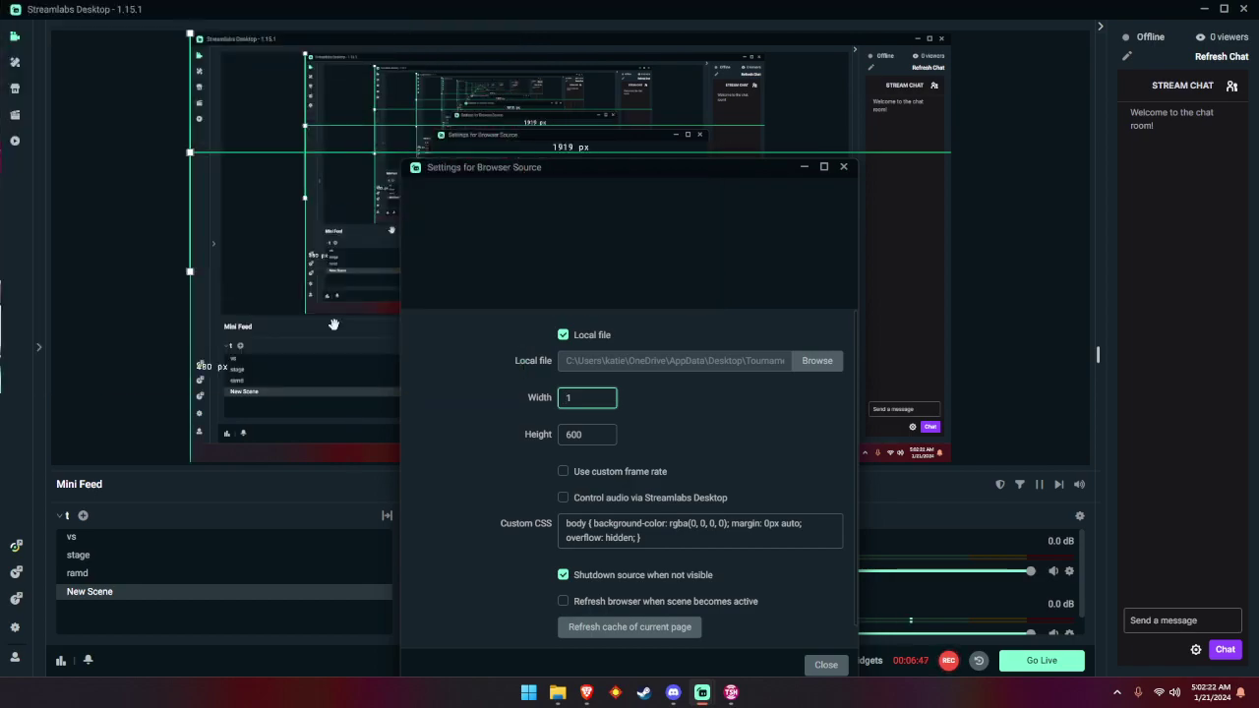
text(9)
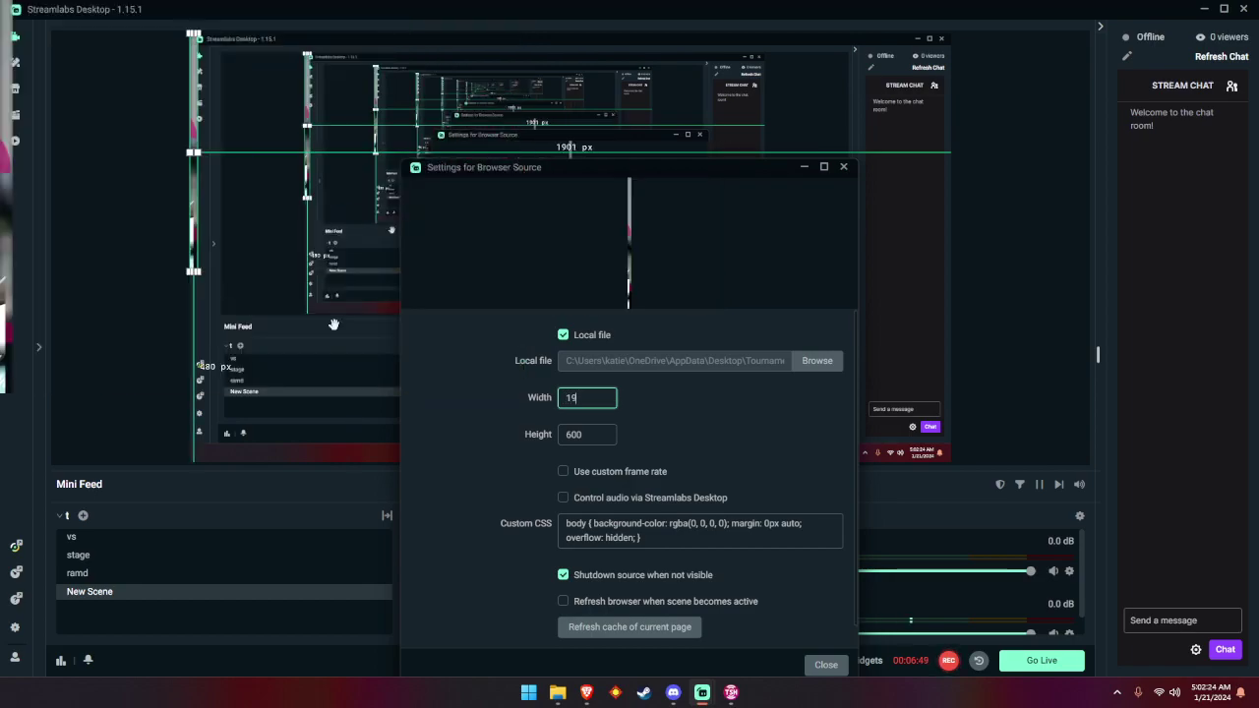
text(20)
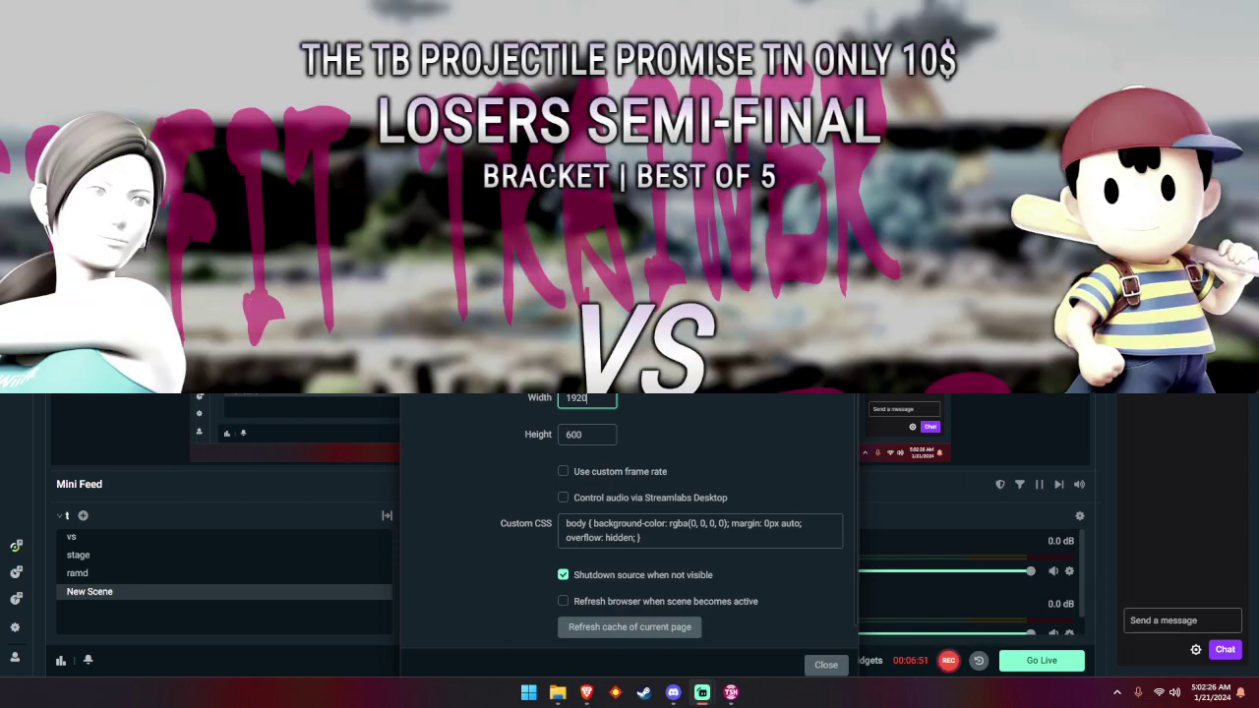
key(Tab)
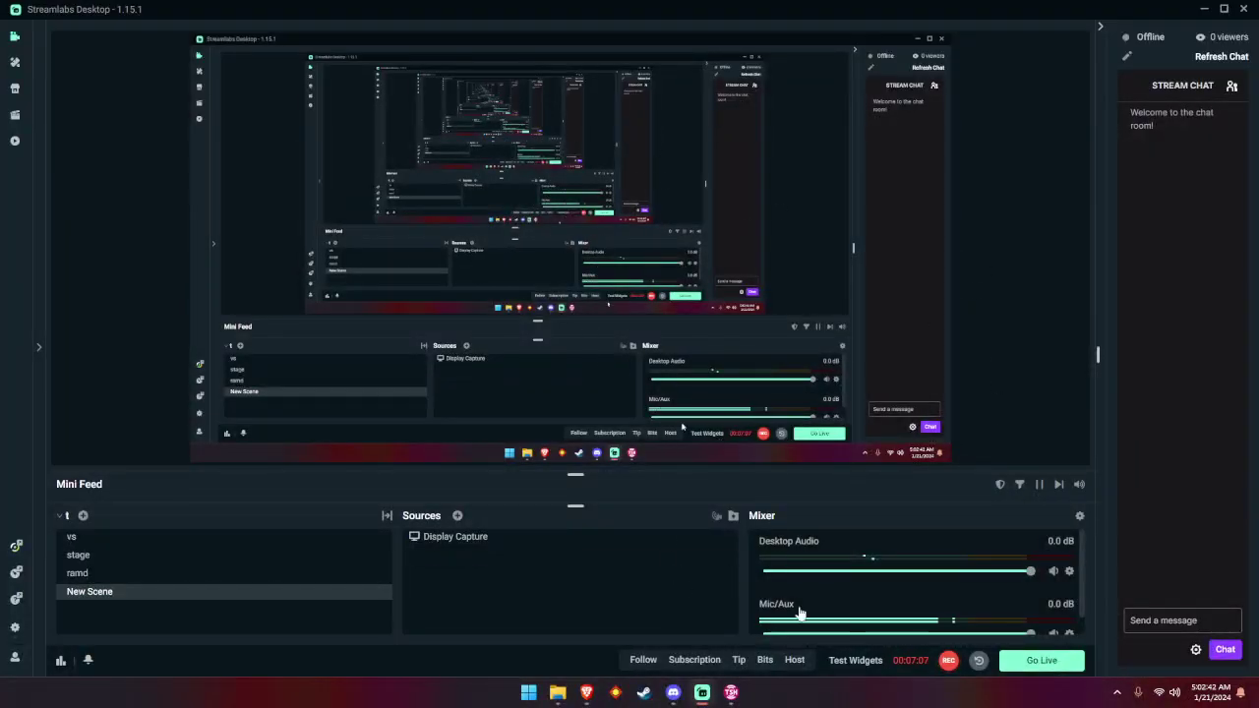
Go from versus_screen_tekken8 back up to layout and open the tournament_history folder
mouse_move(557, 693)
click(578, 661)
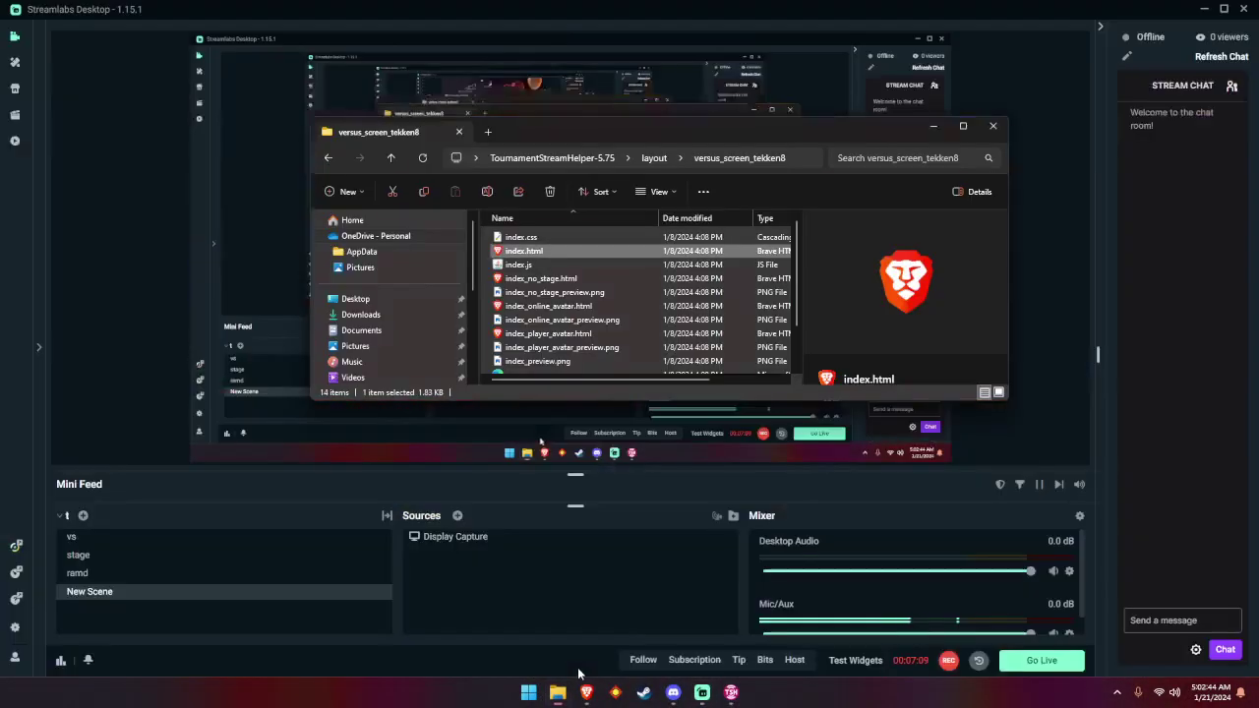
click(663, 159)
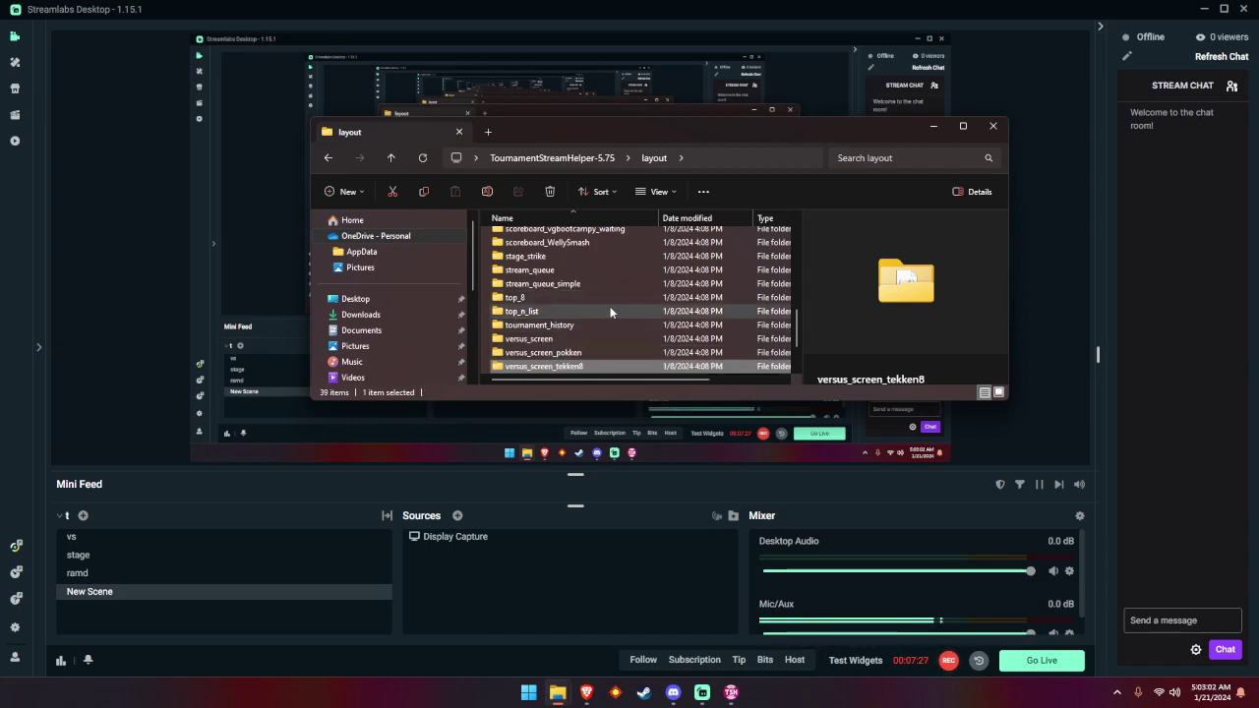
double_click(557, 327)
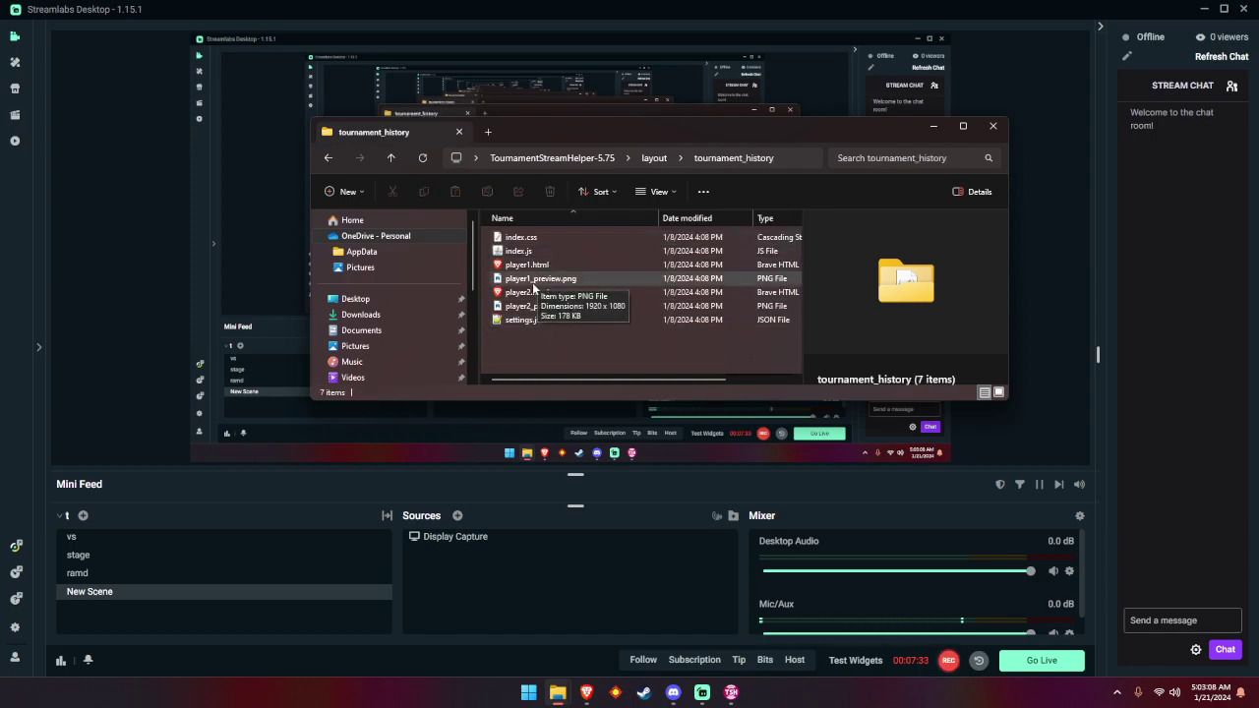
Preview player2_preview.png and player1_preview.png and grab player1.html, then return to layout
click(575, 306)
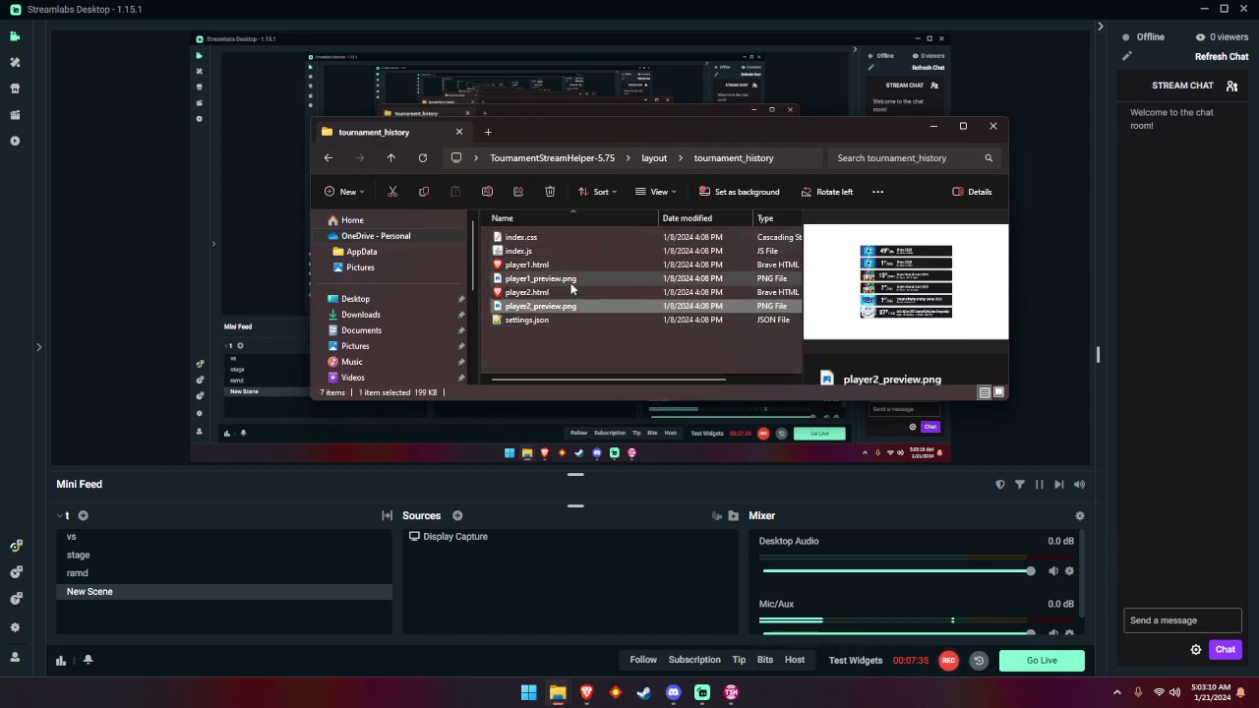
click(568, 283)
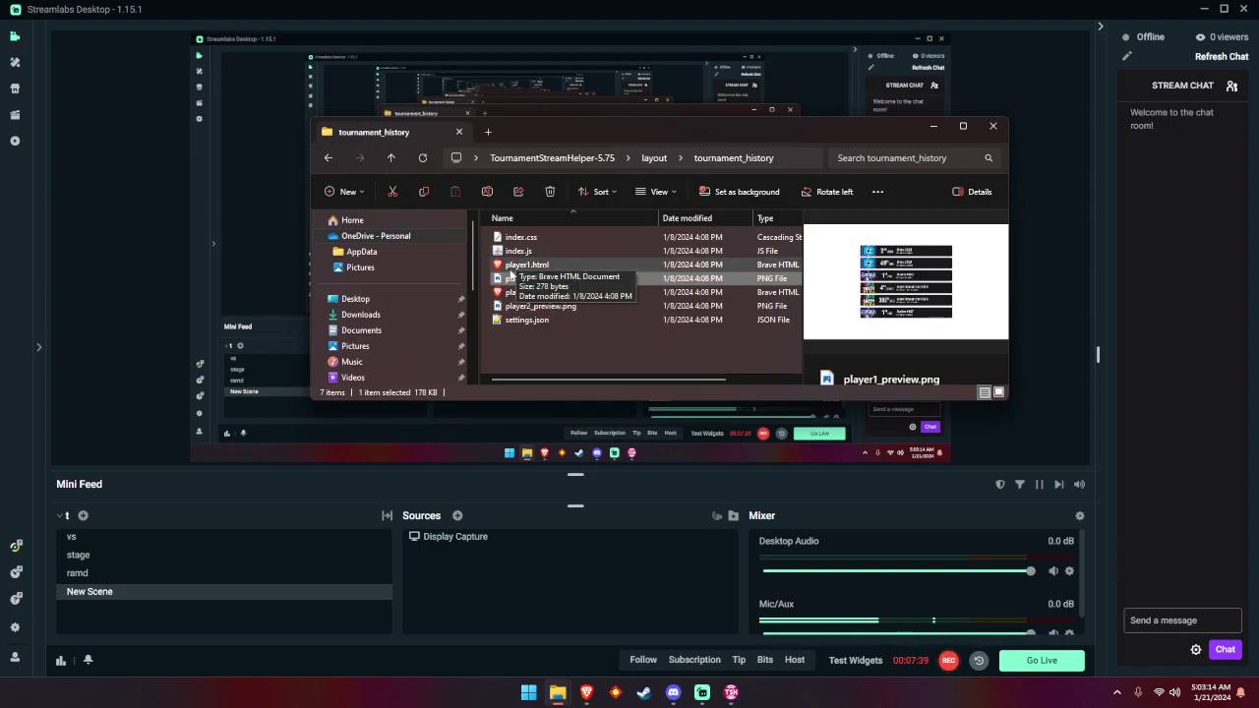
drag(514, 267, 416, 130)
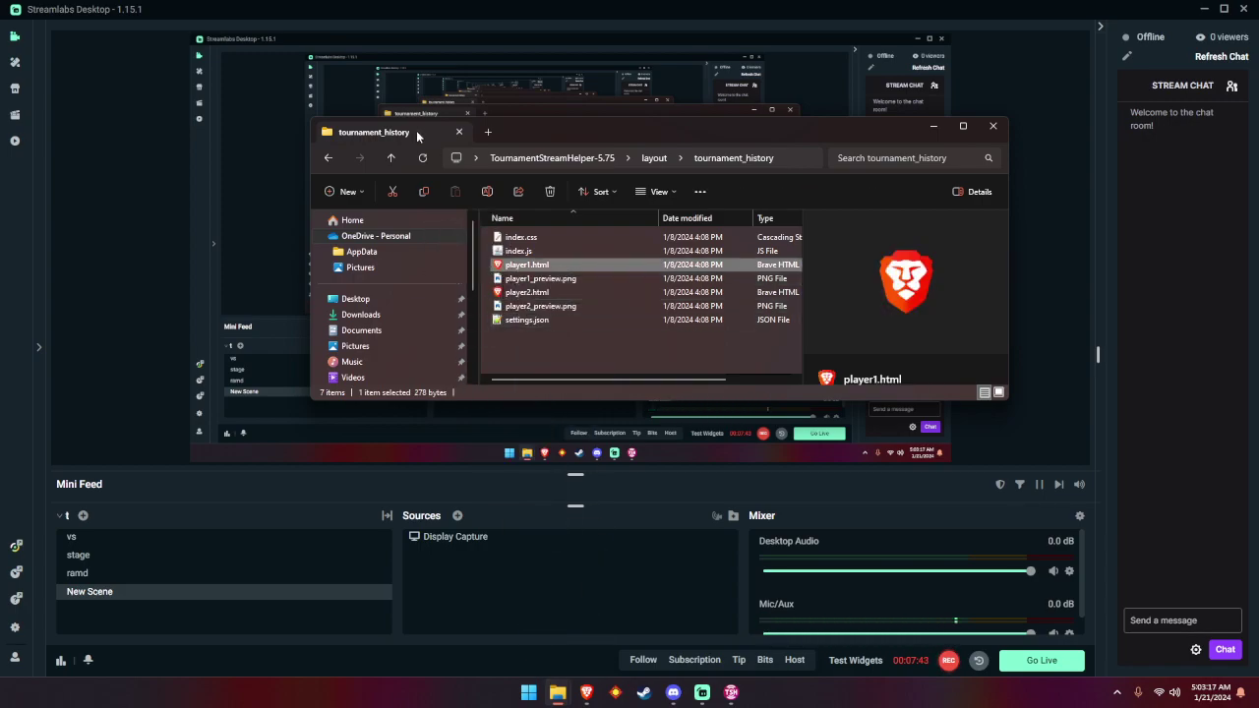
click(327, 157)
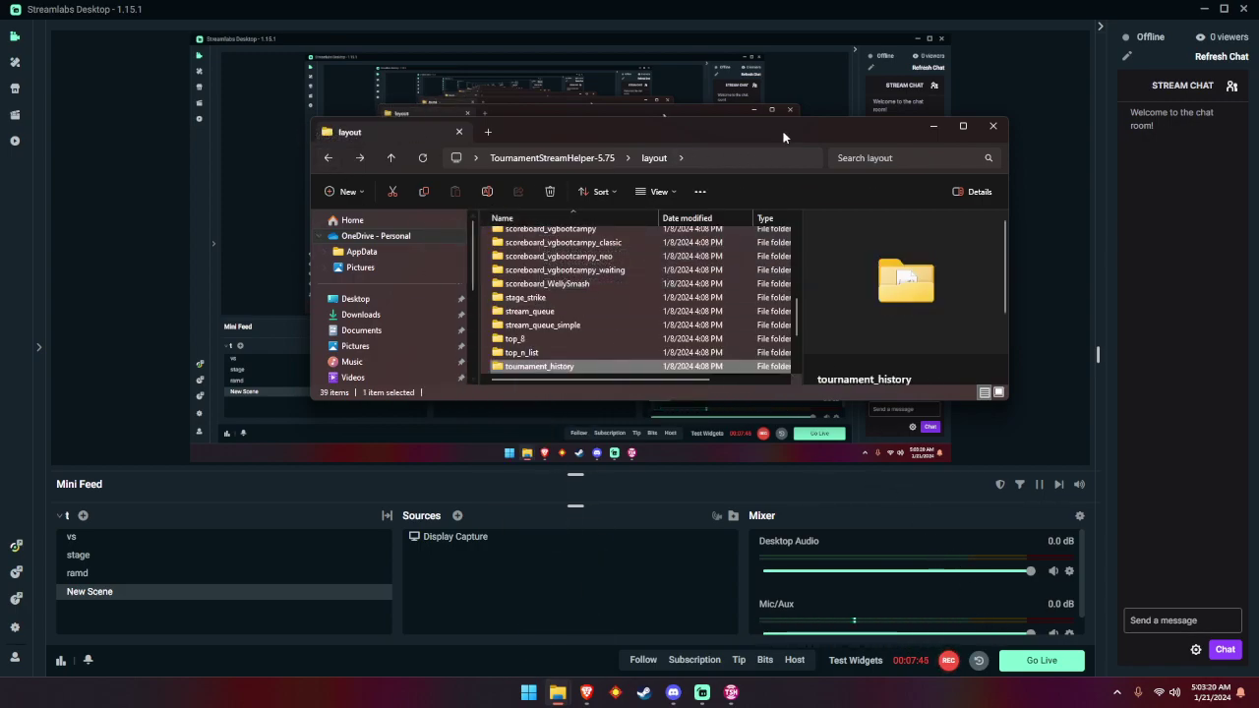
click(936, 125)
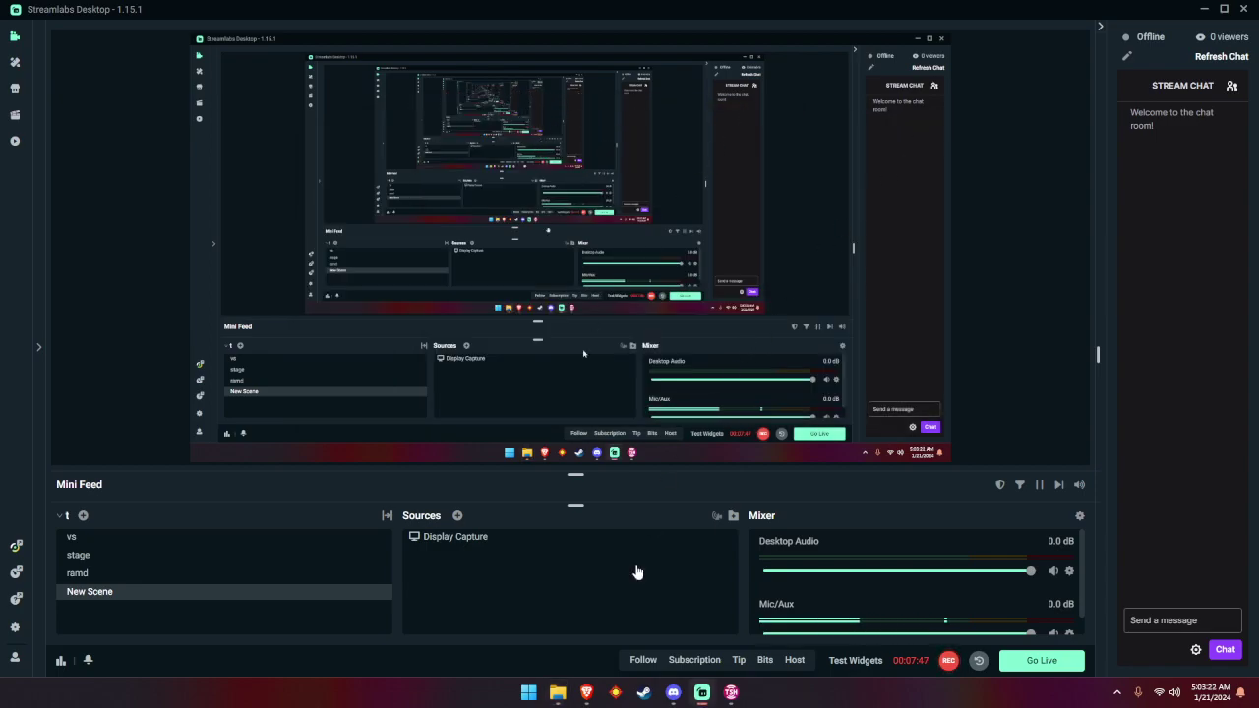
mouse_move(716, 703)
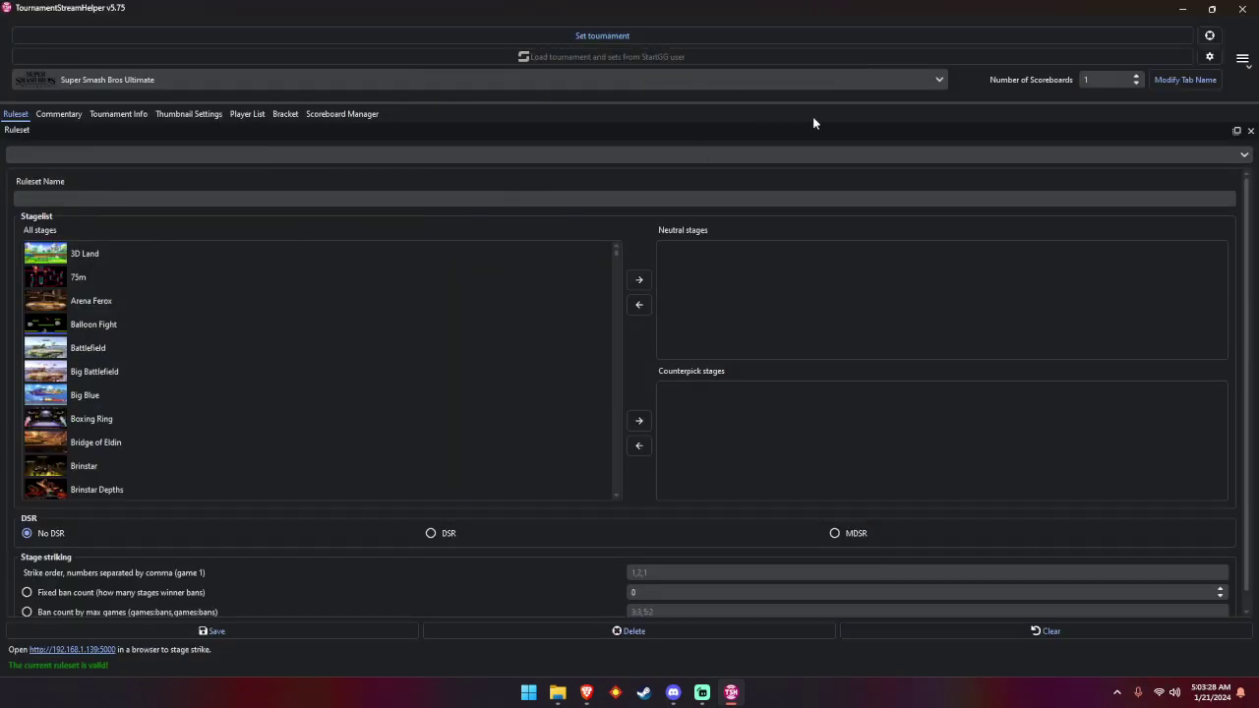
click(717, 84)
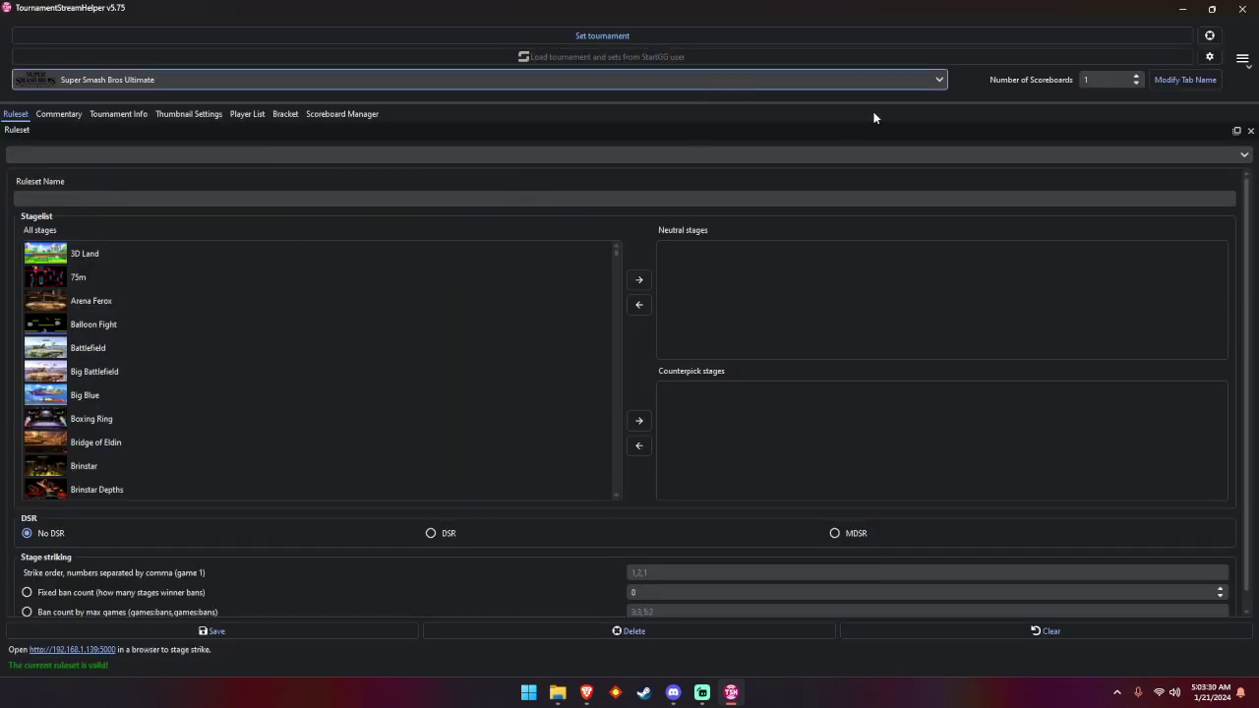
click(941, 80)
click(946, 84)
click(1181, 10)
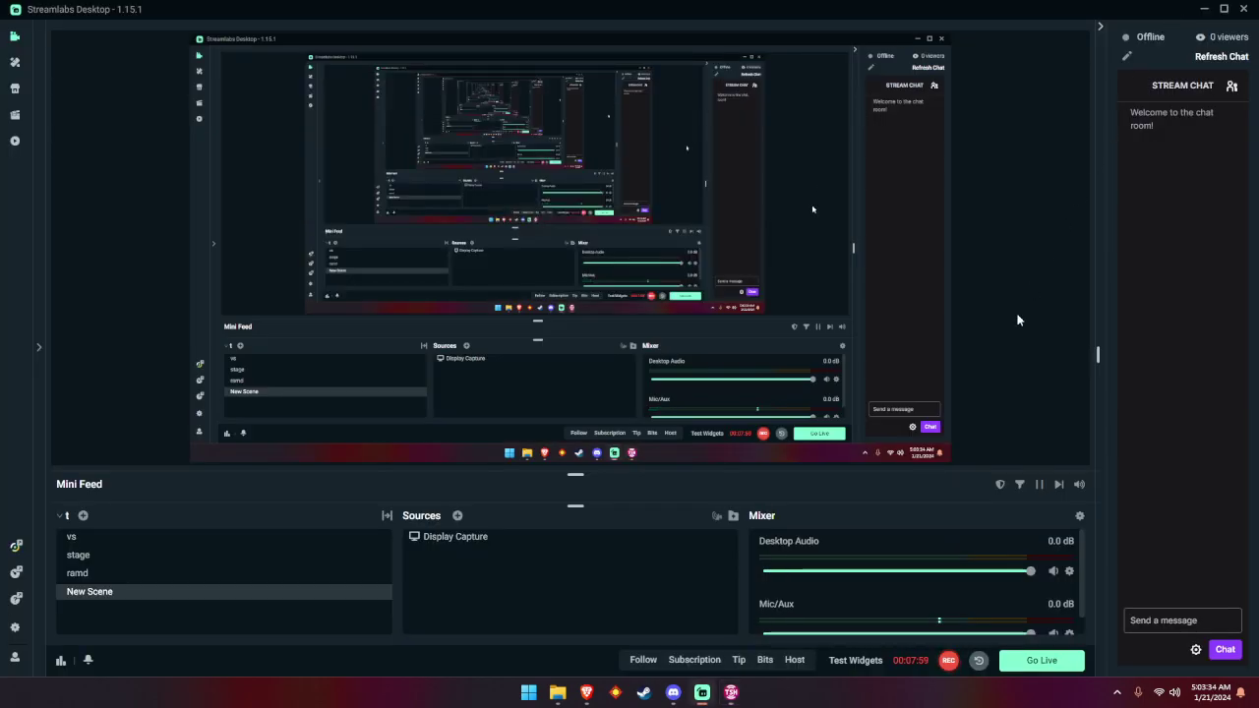